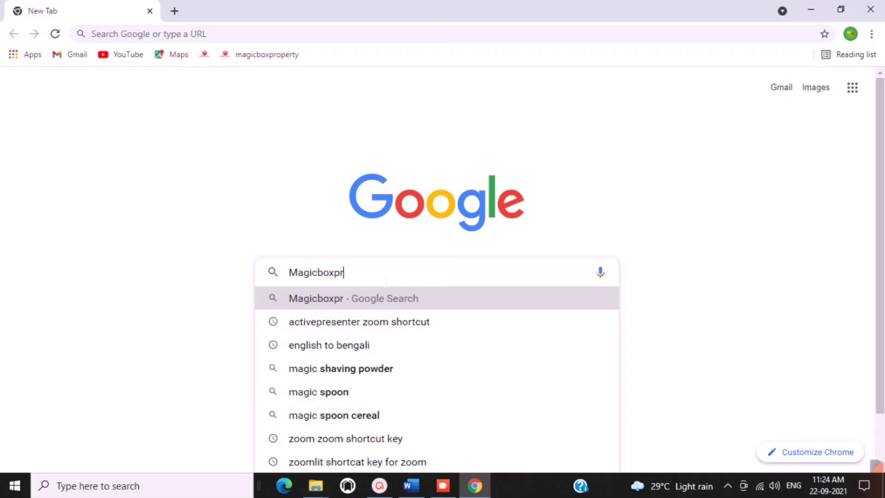
# Load magicboxproperty.com and scroll through its listings and area sections and back to the top.
pyautogui.write('.com')
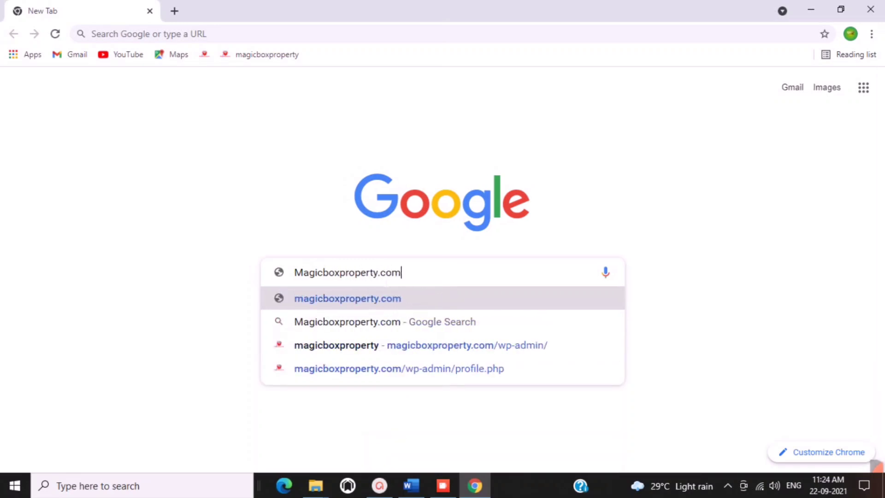
pyautogui.press('Return')
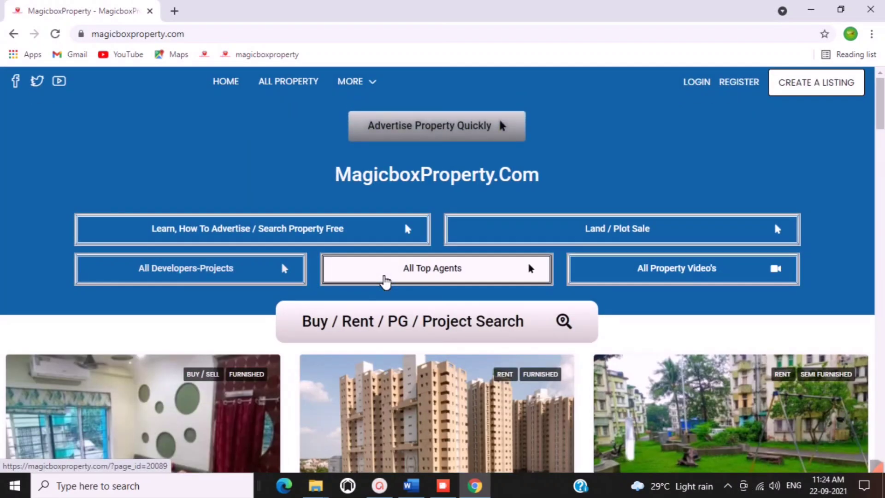
pyautogui.scroll(-2, 650, 147)
pyautogui.scroll(-15, 649, 147)
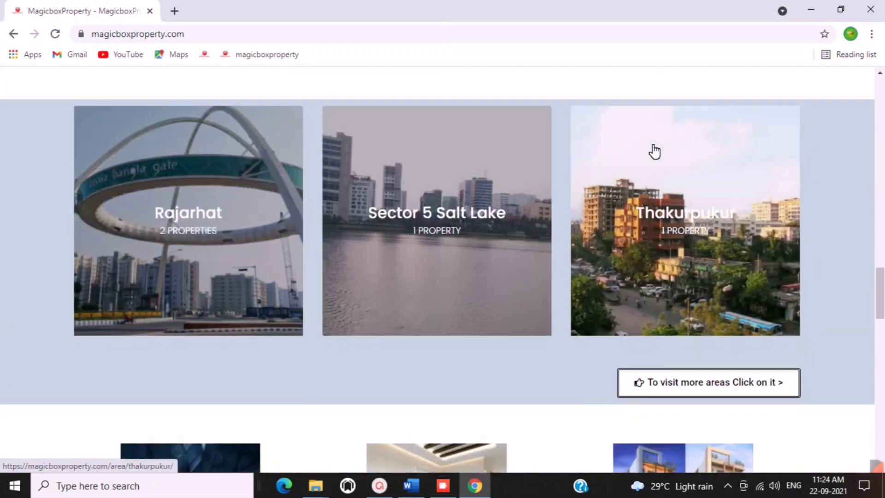
pyautogui.scroll(-15, 655, 151)
pyautogui.scroll(3, 651, 149)
pyautogui.scroll(20, 650, 146)
pyautogui.scroll(5, 649, 144)
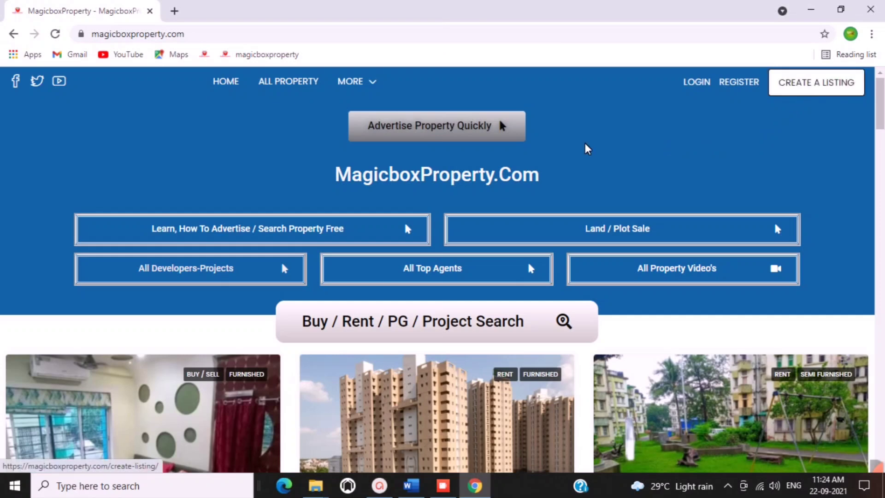
# Open the Create Listing form via 'Advertise Property Quickly', then return to HOME.
pyautogui.click(456, 133)
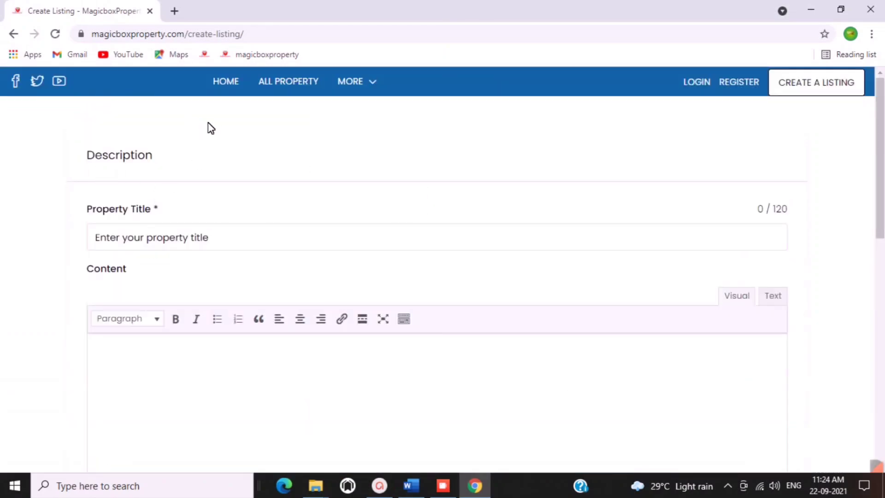
pyautogui.click(232, 93)
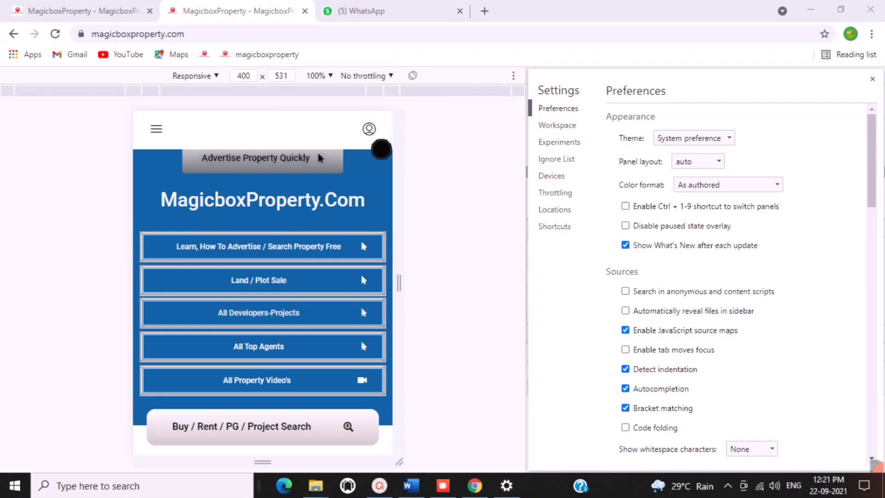
# In the mobile view, open the account menu, then the login form and its Register tab.
pyautogui.scroll(-10, 347, 198)
pyautogui.scroll(15, 346, 202)
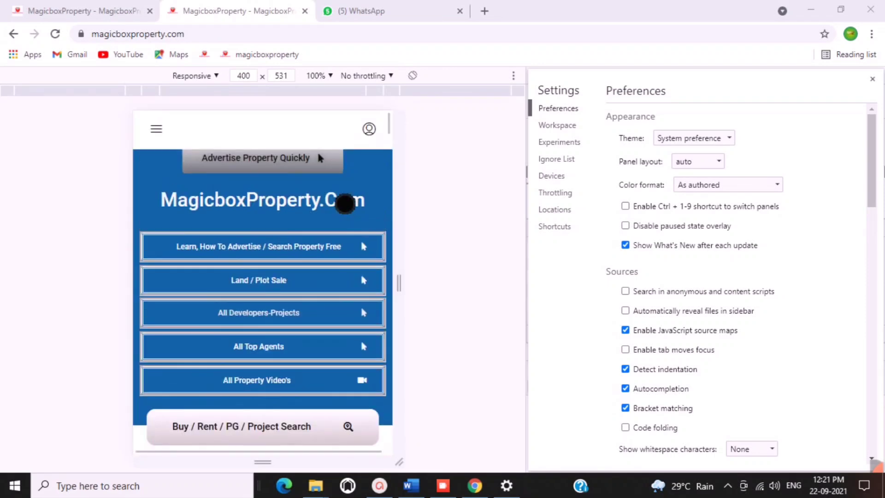
pyautogui.click(375, 136)
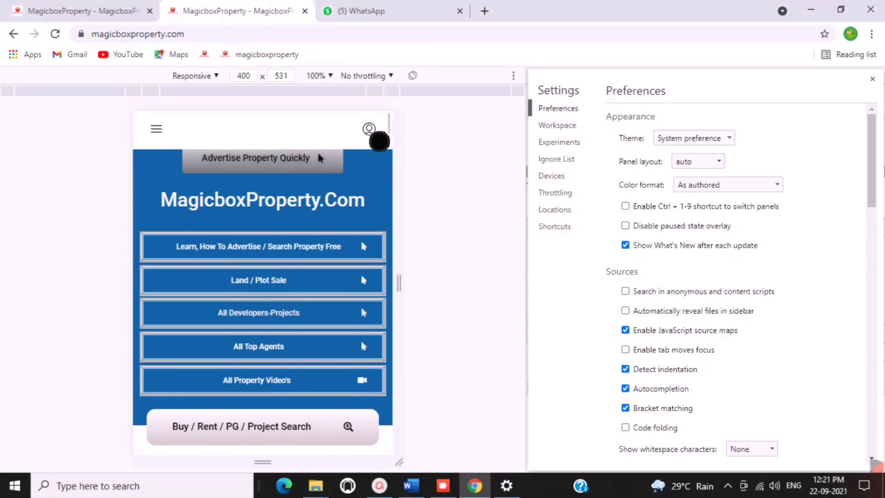
pyautogui.click(378, 142)
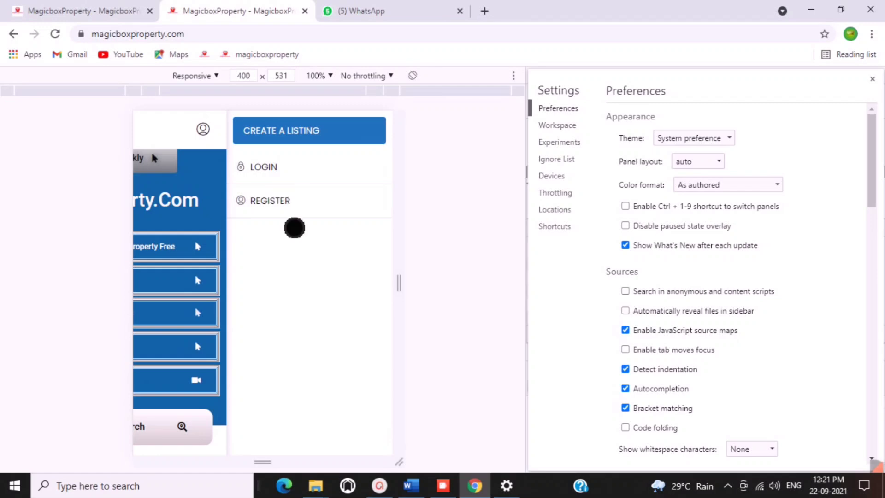
pyautogui.click(275, 182)
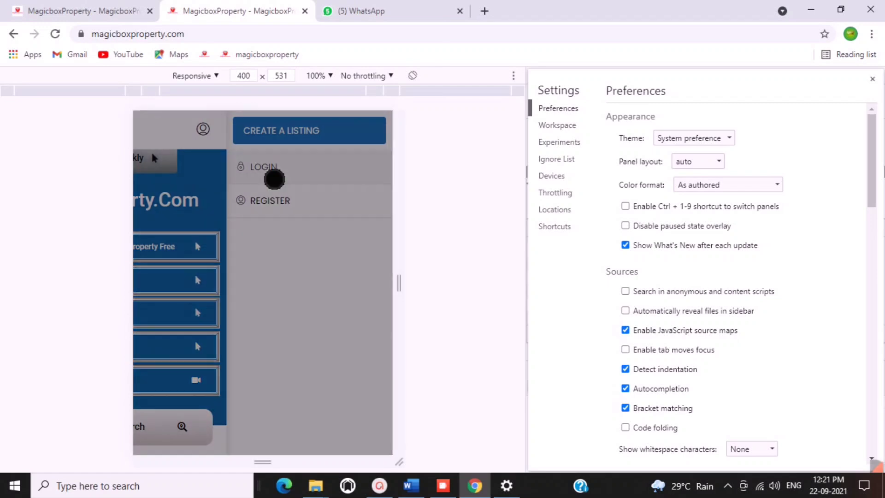
pyautogui.click(249, 146)
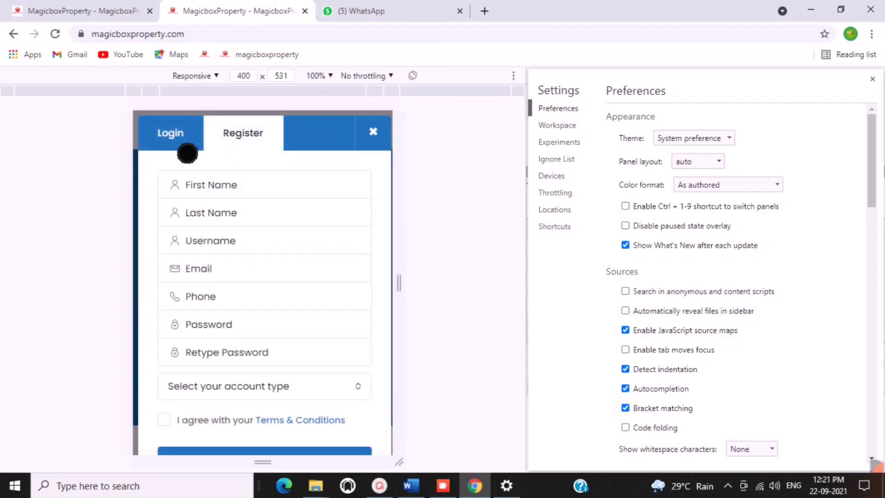
# Close the login modal and reopen the account menu to choose CREATE A LISTING.
pyautogui.click(376, 135)
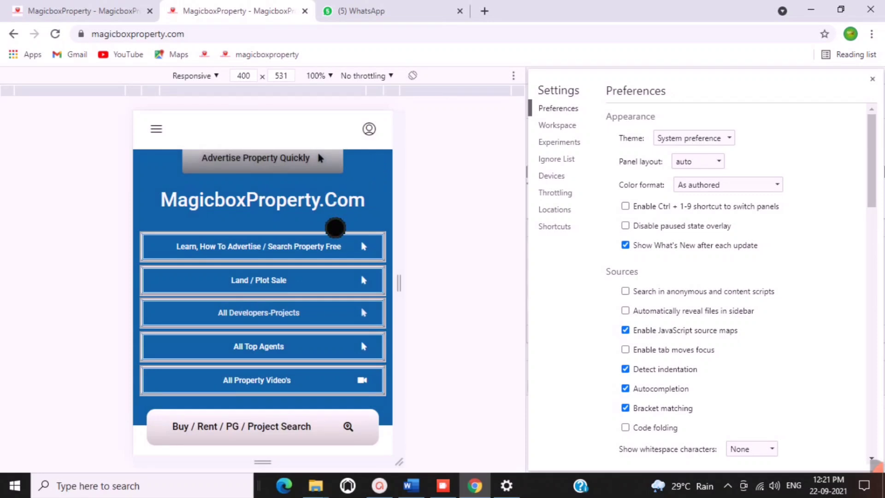
pyautogui.scroll(-8, 336, 227)
pyautogui.scroll(8, 336, 227)
pyautogui.click(380, 139)
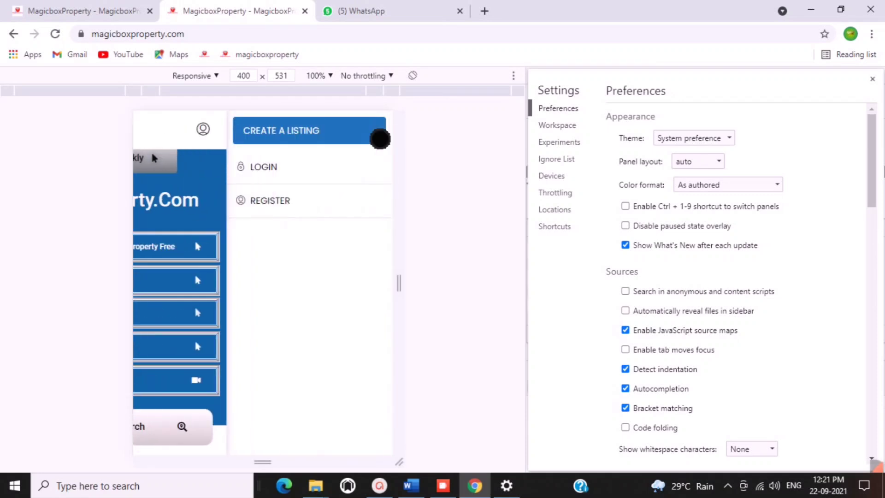
pyautogui.click(379, 137)
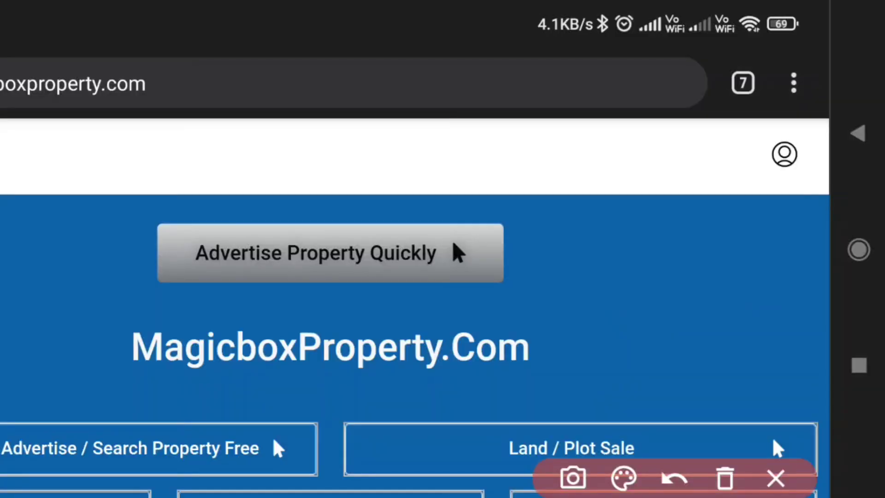
# Open Chrome's options menu and point out the Add to Home screen option.
pyautogui.moveTo(777, 57)
pyautogui.mouseDown()
pyautogui.moveTo(792, 133)
pyautogui.moveTo(795, 62)
pyautogui.moveTo(778, 56)
pyautogui.mouseUp()
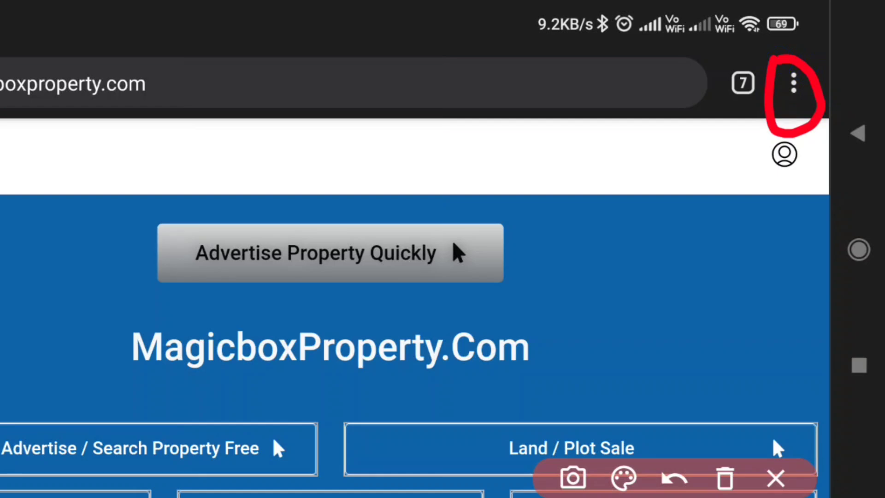
pyautogui.click(725, 479)
pyautogui.click(776, 479)
pyautogui.click(794, 83)
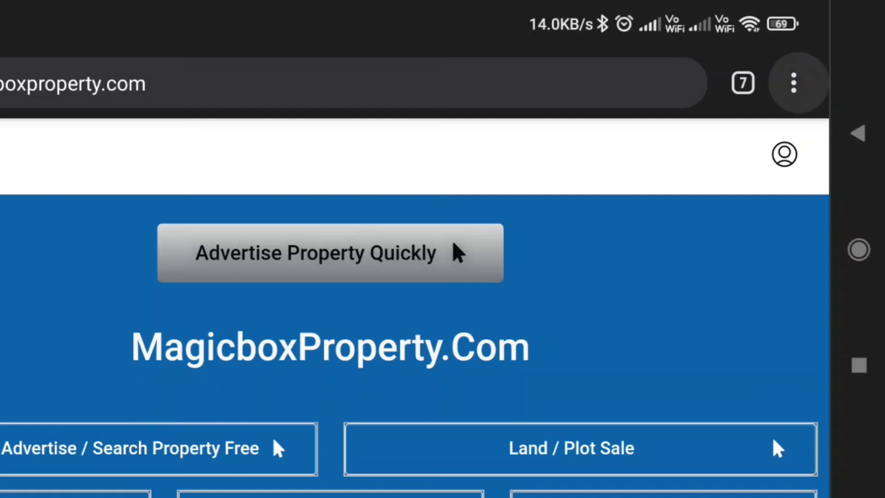
pyautogui.scroll(-10, 659, 230)
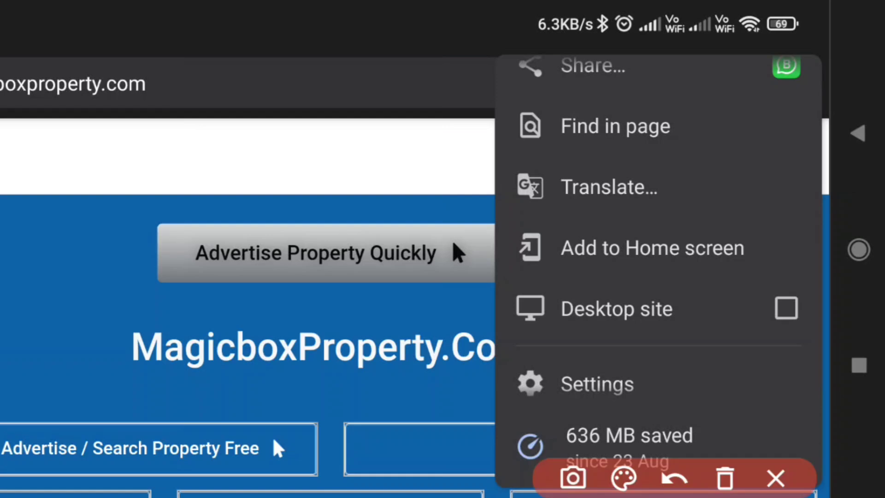
pyautogui.moveTo(559, 288)
pyautogui.mouseDown()
pyautogui.moveTo(676, 267)
pyautogui.moveTo(768, 265)
pyautogui.mouseUp()
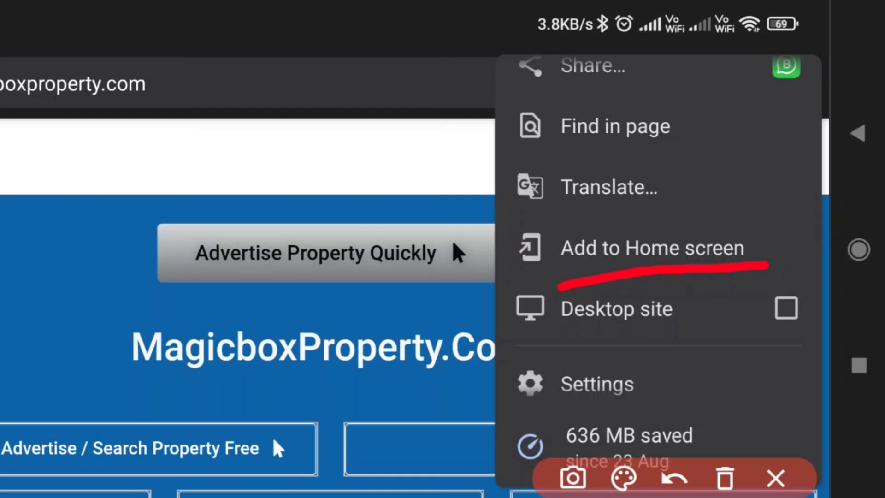
pyautogui.click(725, 478)
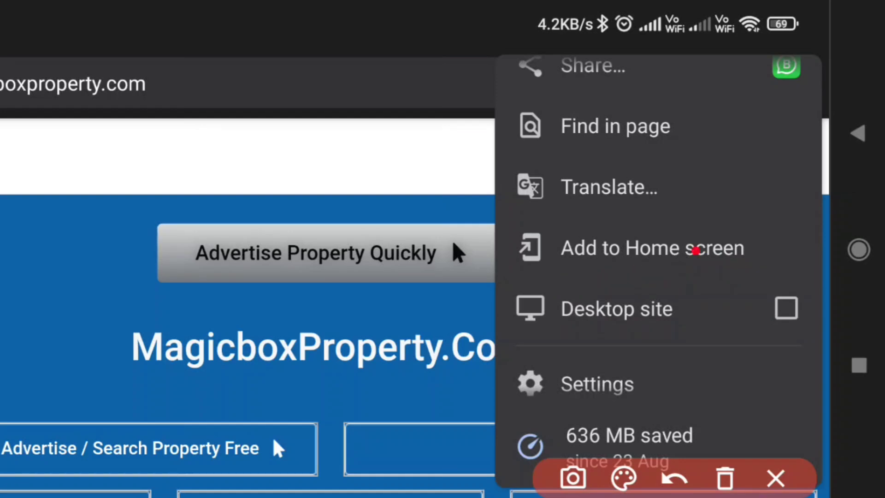
# Add MagicboxProperty.com to the home screen and confirm with Add.
pyautogui.click(695, 250)
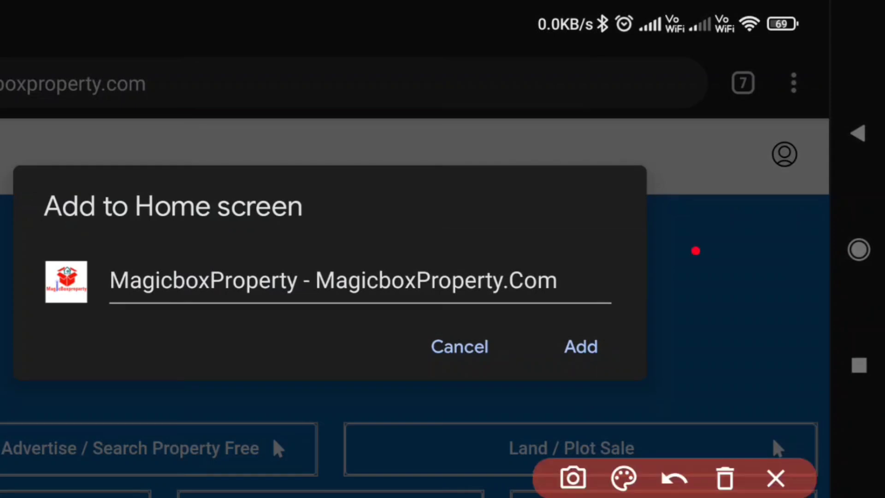
pyautogui.moveTo(541, 323)
pyautogui.mouseDown()
pyautogui.moveTo(622, 328)
pyautogui.moveTo(571, 385)
pyautogui.moveTo(538, 321)
pyautogui.moveTo(549, 332)
pyautogui.mouseUp()
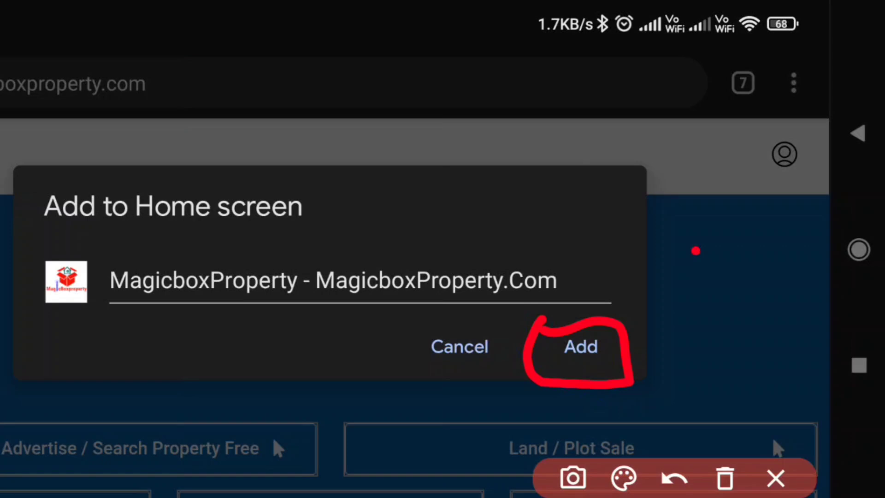
pyautogui.click(725, 478)
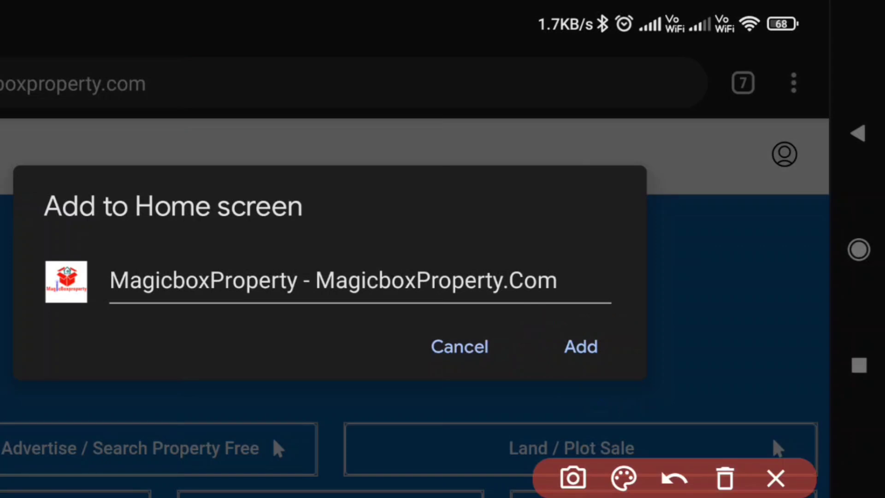
pyautogui.click(586, 351)
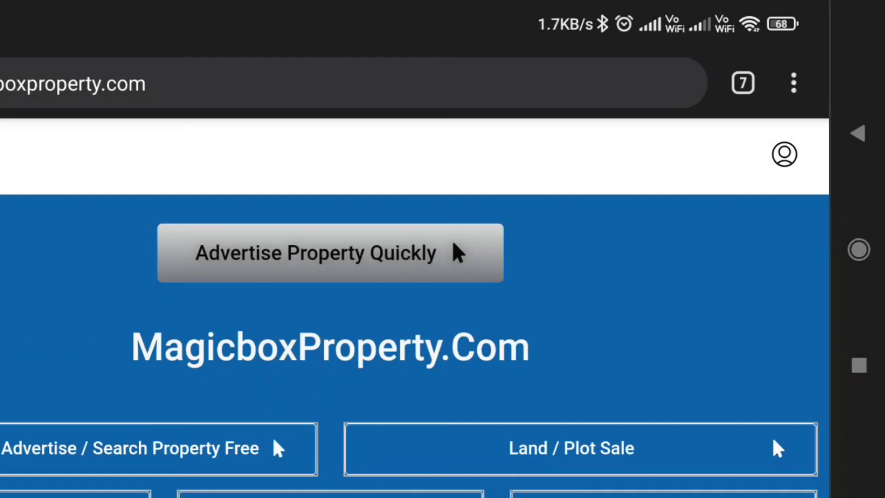
# Launch the site from the new MagicboxProperty home-screen icon, browse it, then go back.
pyautogui.click(858, 249)
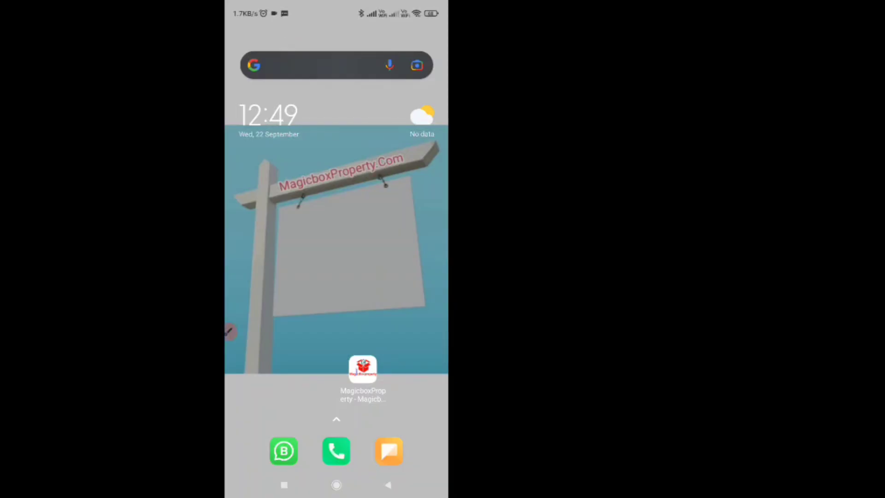
pyautogui.click(362, 368)
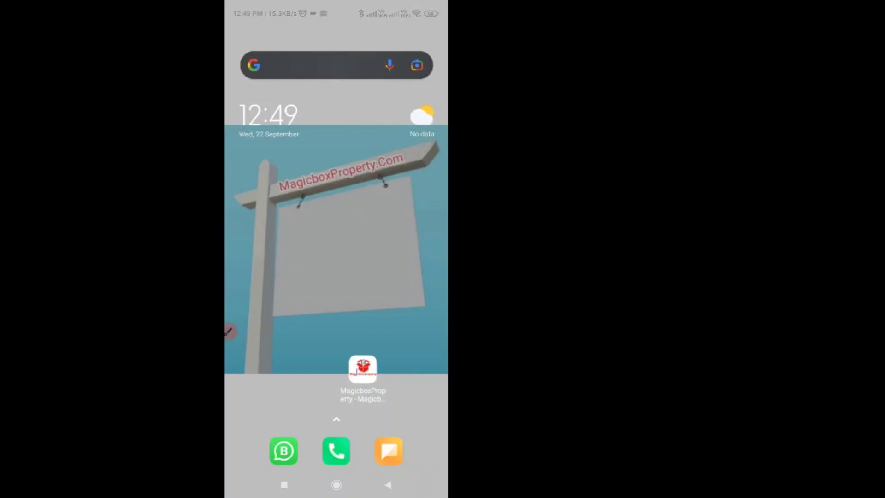
pyautogui.scroll(-4, 415, 304)
pyautogui.scroll(-5, 415, 304)
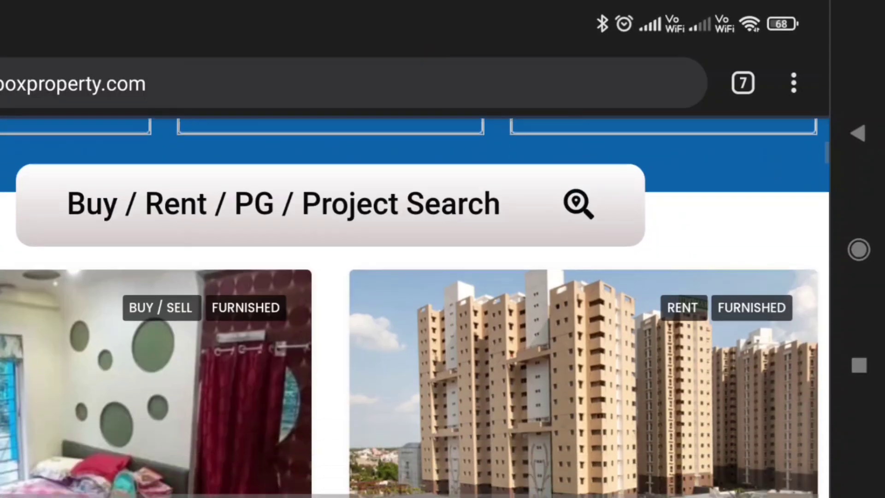
pyautogui.scroll(10, 415, 304)
pyautogui.click(859, 133)
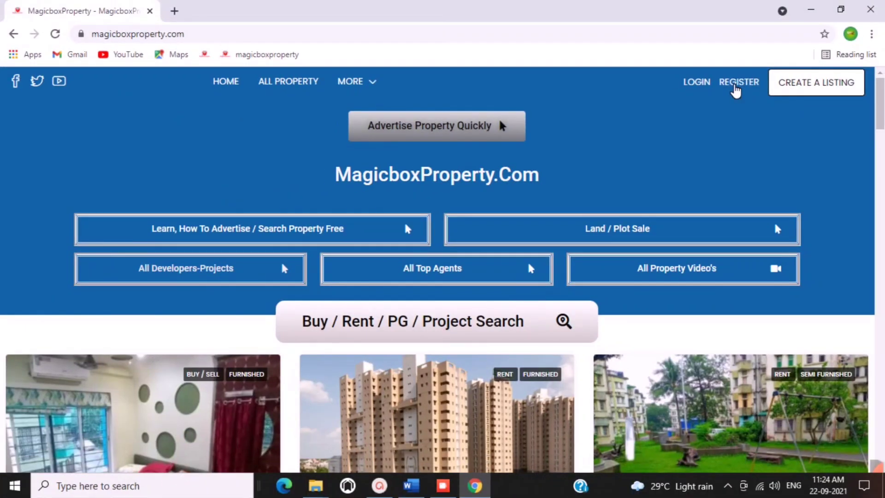
# Fill the registration form with the user's name, username, e-mail, phone number and password.
pyautogui.click(736, 87)
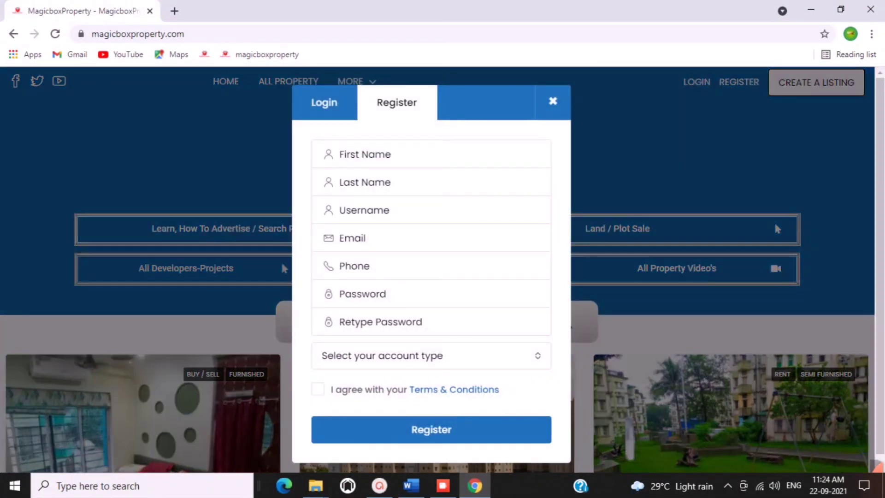
pyautogui.click(369, 154)
pyautogui.write('Sami')
pyautogui.click(369, 182)
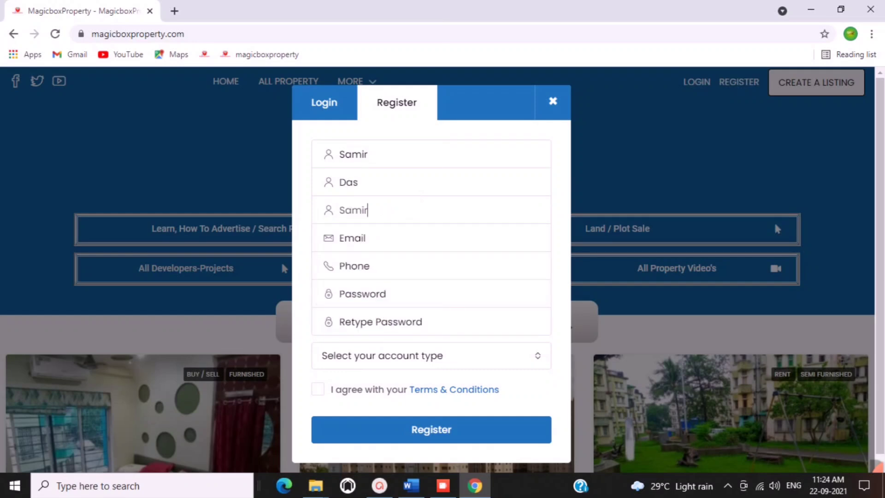
pyautogui.write('8Sami')
pyautogui.press('BackSpace')
pyautogui.press('BackSpace')
pyautogui.press('BackSpace')
pyautogui.press('BackSpace')
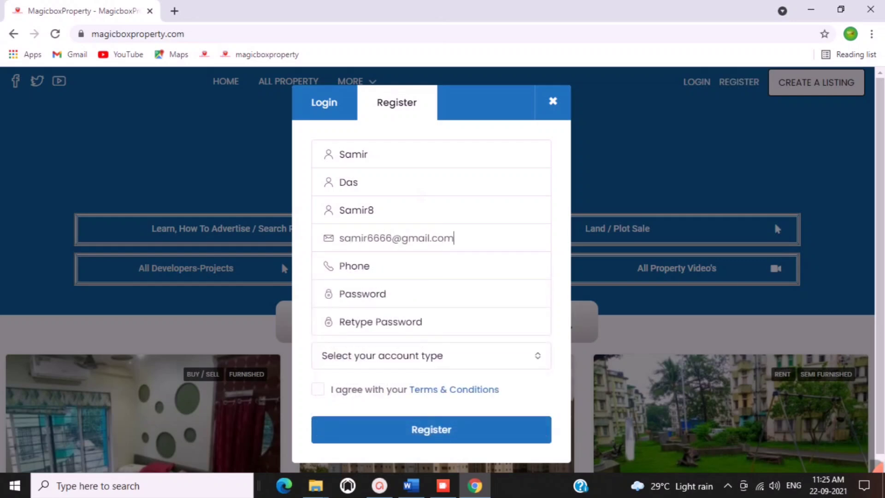
pyautogui.press('Tab')
pyautogui.write('9999999999')
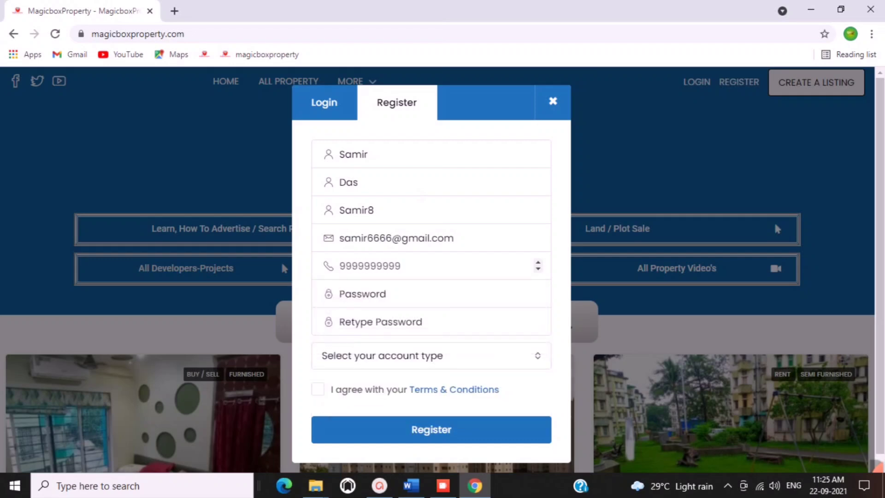
pyautogui.press('Tab')
pyautogui.write('S')
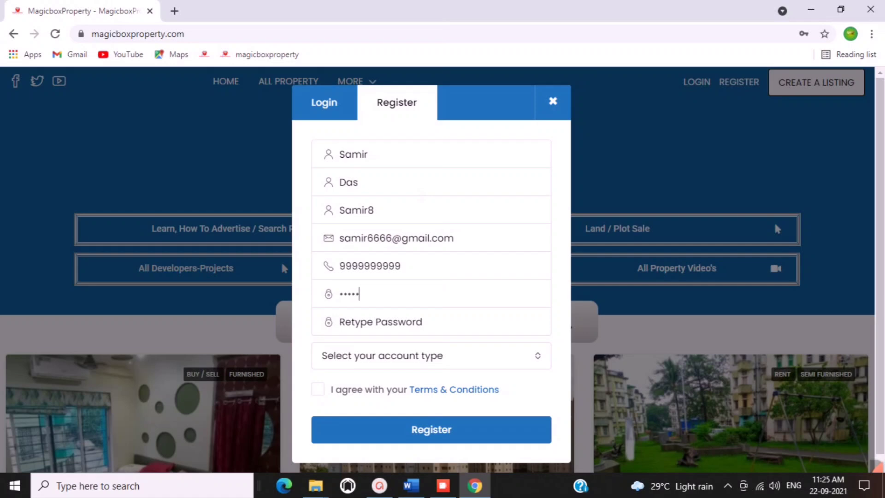
pyautogui.write('Sa')
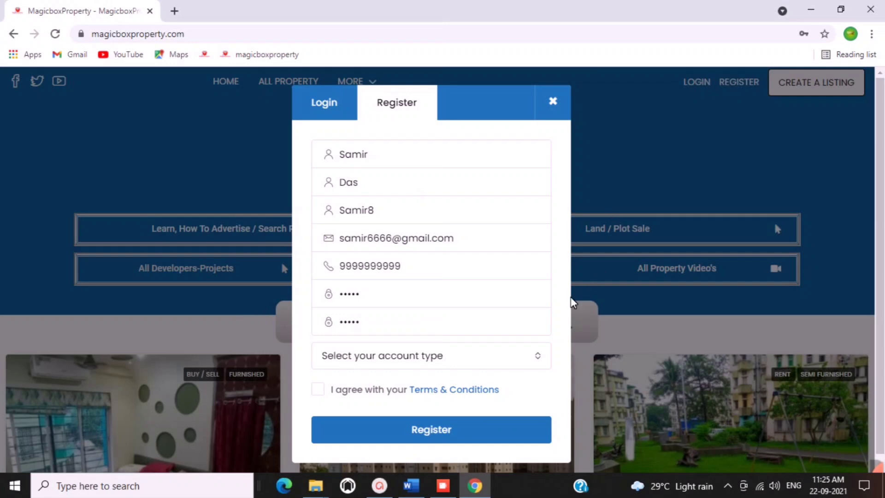
# Choose Owner as the account type, accept Terms & Conditions, and submit the registration.
pyautogui.click(480, 358)
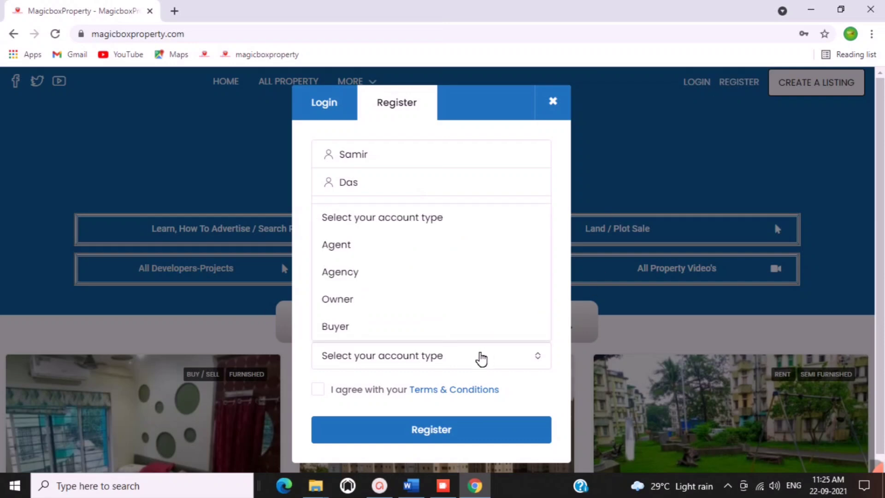
pyautogui.click(341, 299)
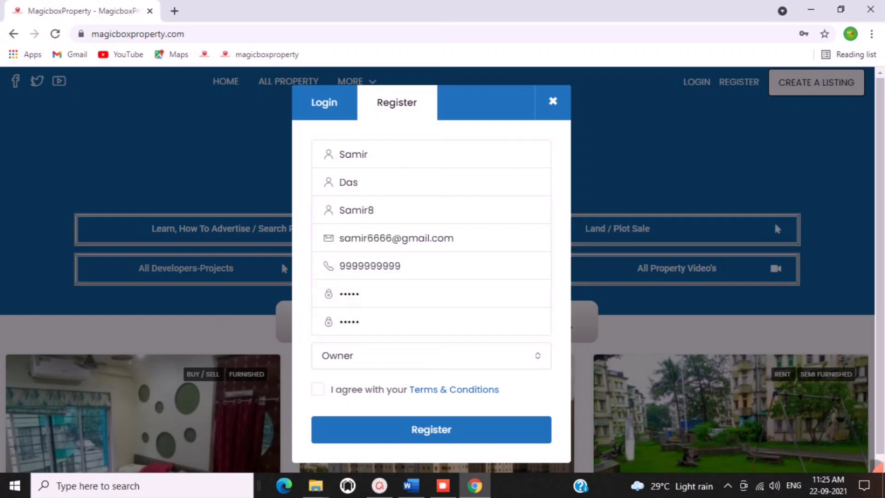
pyautogui.click(320, 391)
pyautogui.click(419, 433)
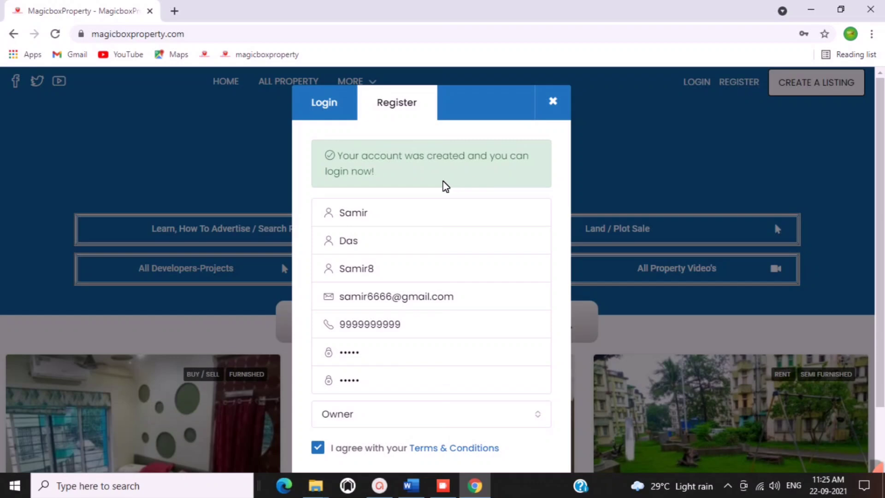
# Log in with the new account's username and password, Remember me ticked, then start a new listing.
pyautogui.click(325, 110)
pyautogui.click(369, 154)
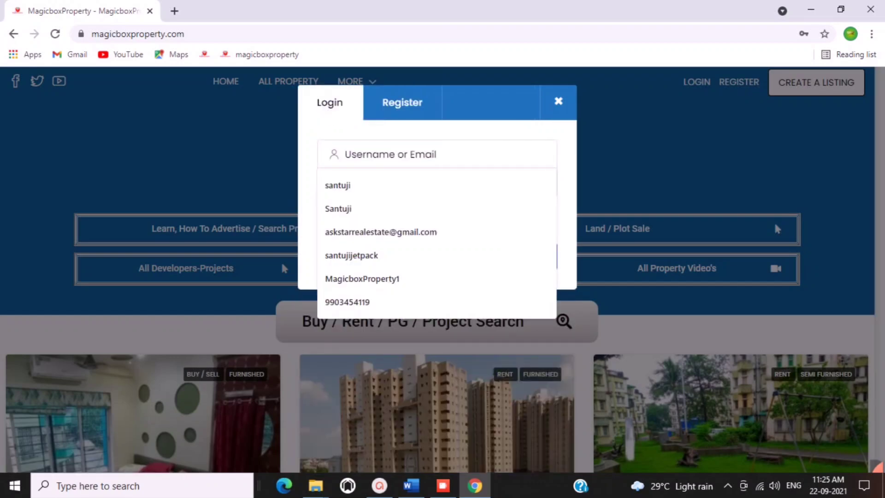
pyautogui.write('sa')
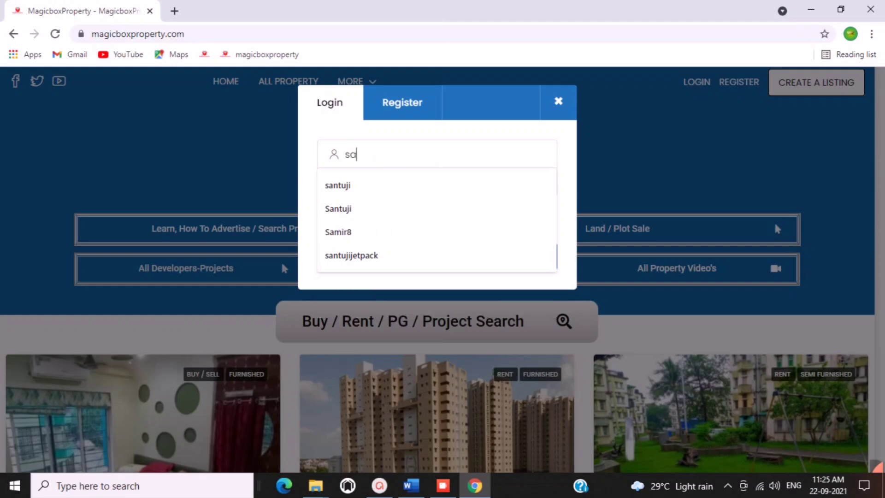
pyautogui.write('mir')
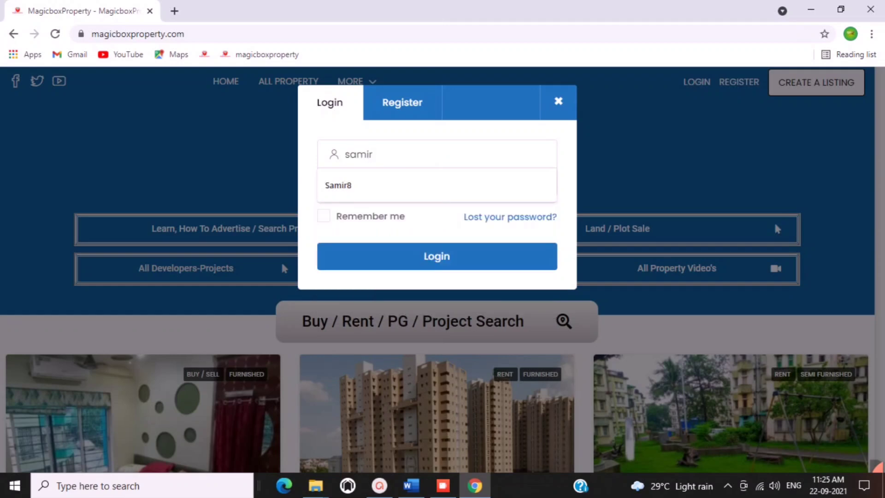
pyautogui.write('8')
pyautogui.click(333, 185)
pyautogui.write('•••••')
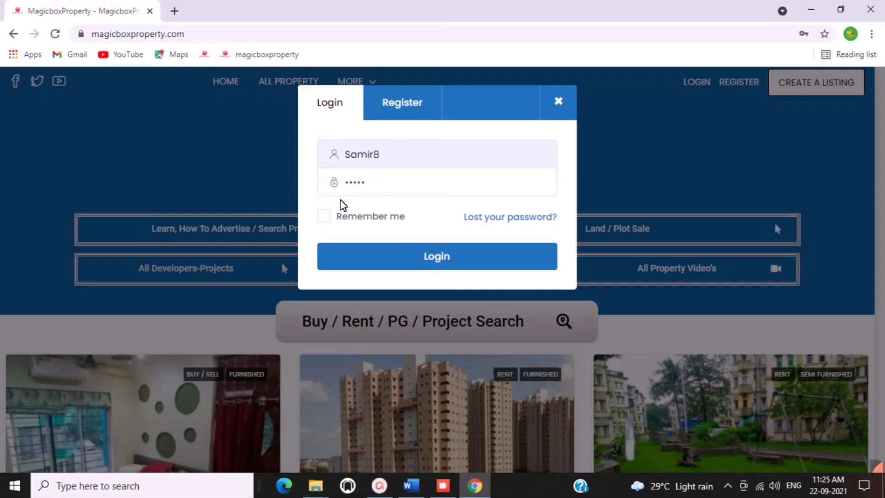
pyautogui.click(323, 216)
pyautogui.click(427, 259)
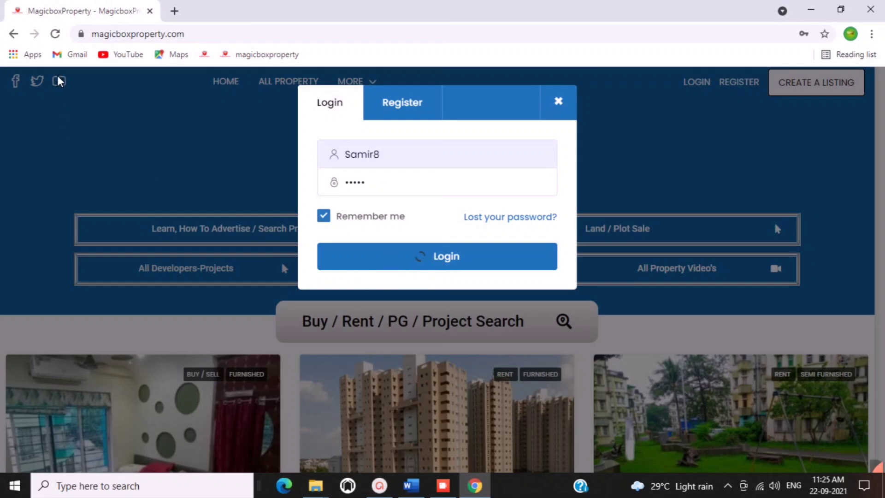
pyautogui.click(56, 34)
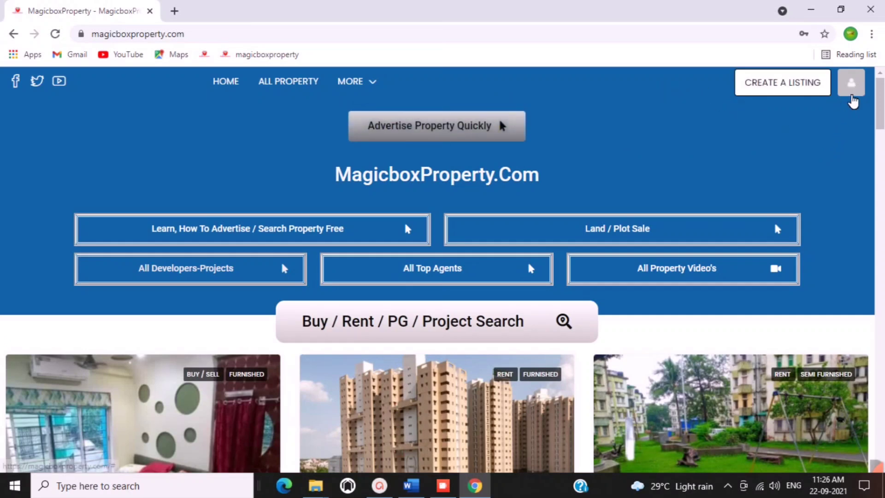
pyautogui.click(804, 95)
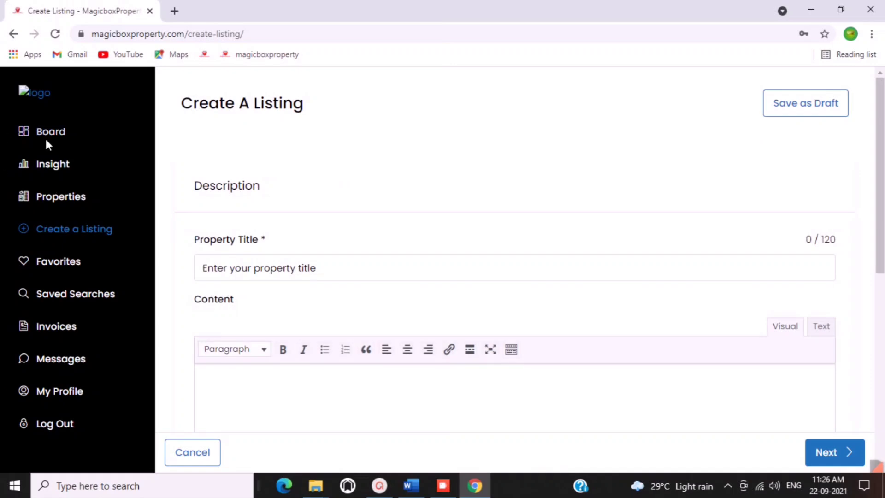
# Copy the 2 Bhk Flat at Garia title line from Word into Property Title.
pyautogui.scroll(-8, 591, 186)
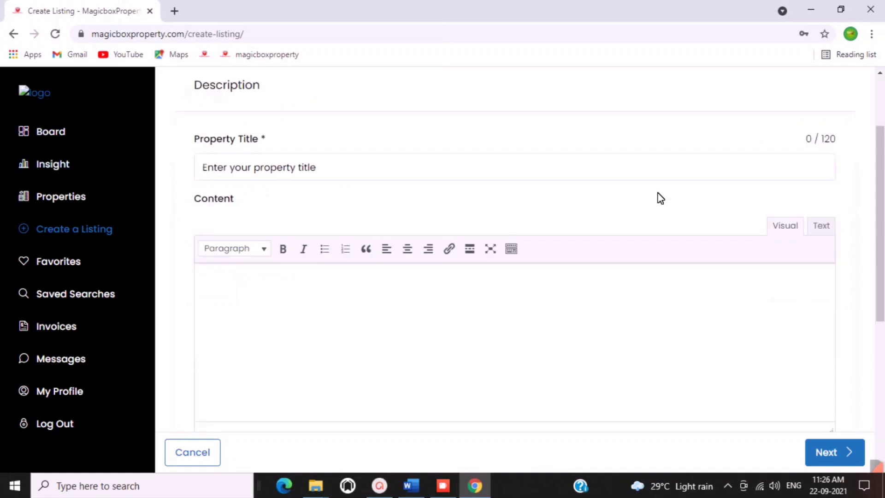
pyautogui.scroll(8, 326, 235)
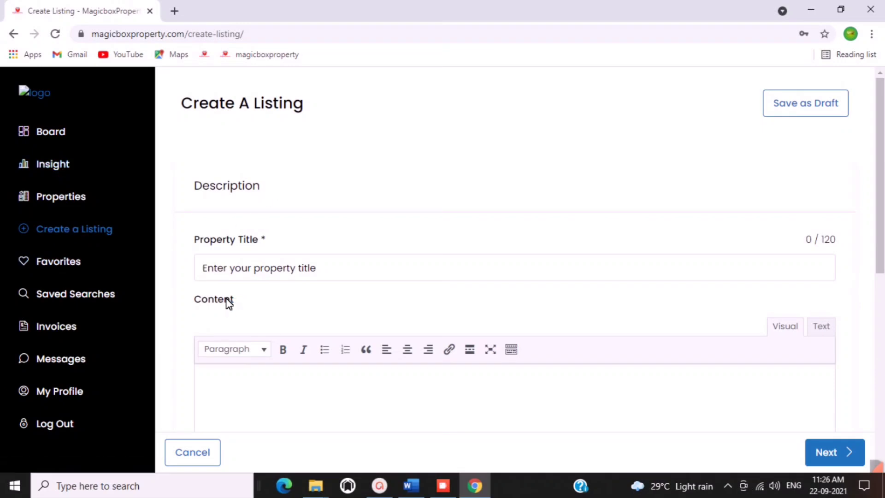
pyautogui.click(410, 485)
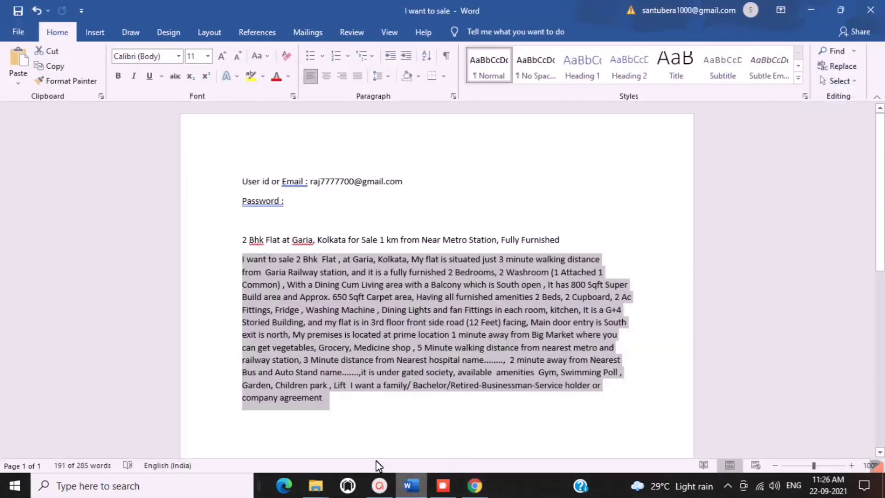
pyautogui.moveTo(566, 241); pyautogui.dragTo(444, 240)
pyautogui.hotkey('ctrl', 'c')
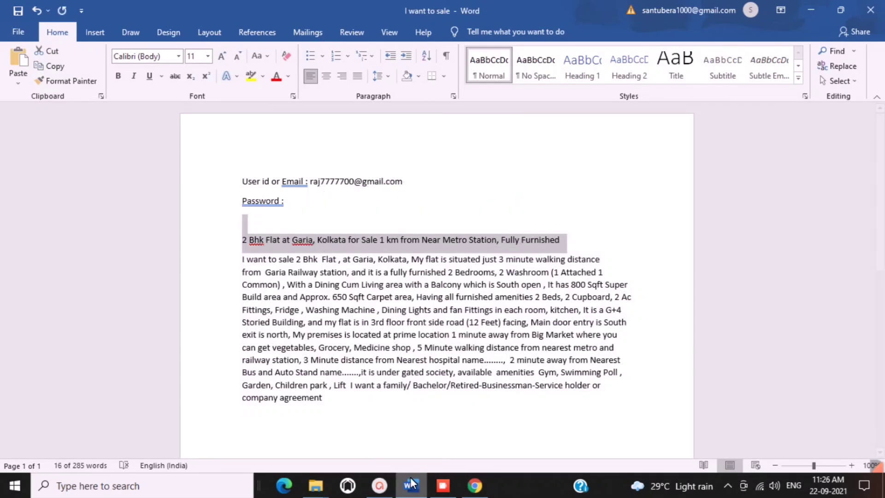
pyautogui.hotkey('alt', 'Tab')
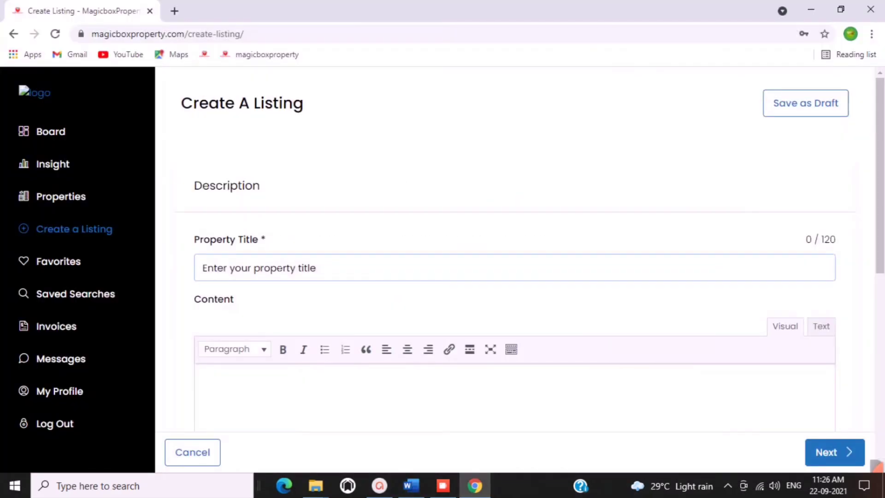
pyautogui.hotkey('ctrl', 'v')
# Copy the sale description paragraph from Word into the Content editor.
pyautogui.scroll(-3, 479, 298)
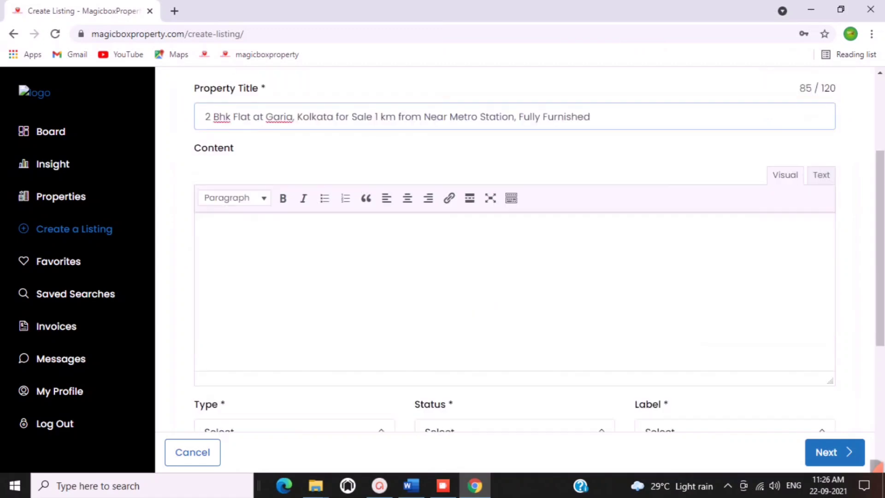
pyautogui.click(479, 302)
pyautogui.click(474, 486)
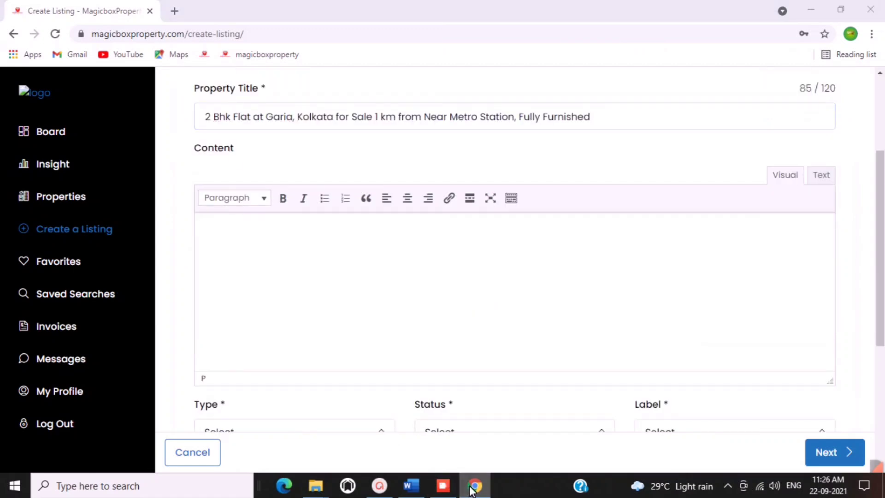
pyautogui.click(411, 486)
pyautogui.moveTo(328, 400); pyautogui.dragTo(243, 259)
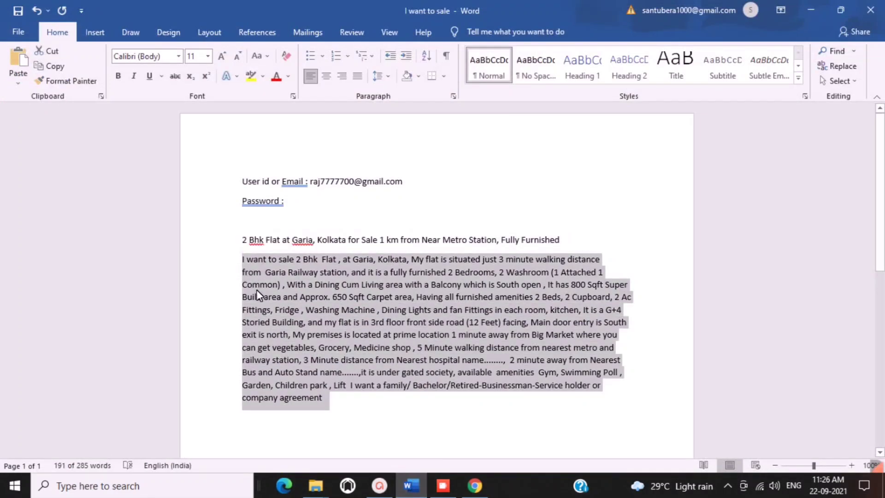
pyautogui.hotkey('ctrl', 'c')
pyautogui.click(475, 486)
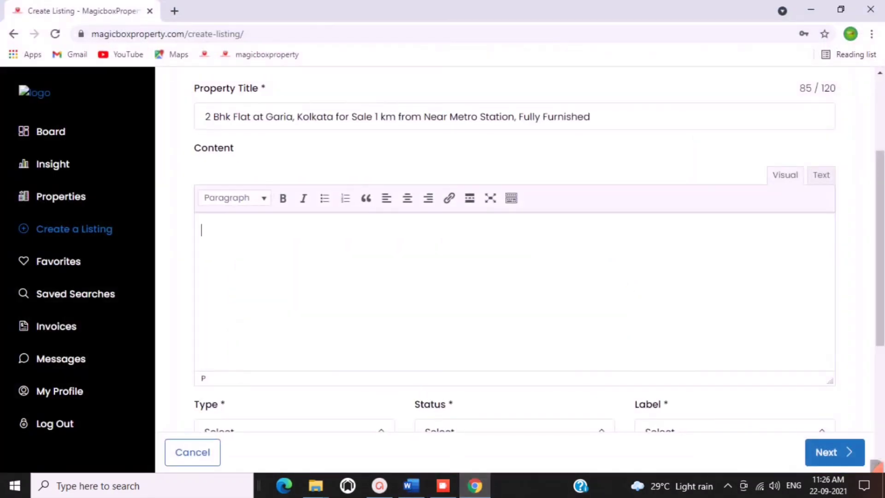
pyautogui.hotkey('ctrl', 'v')
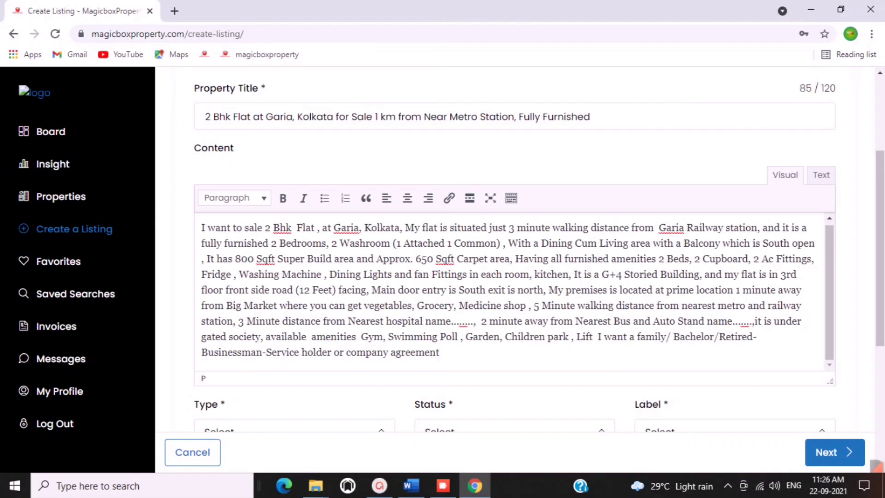
pyautogui.scroll(-3, 259, 312)
# Set property type to 2 Bhk Flat, status to Buy / Sell, and label to Furnished.
pyautogui.click(227, 282)
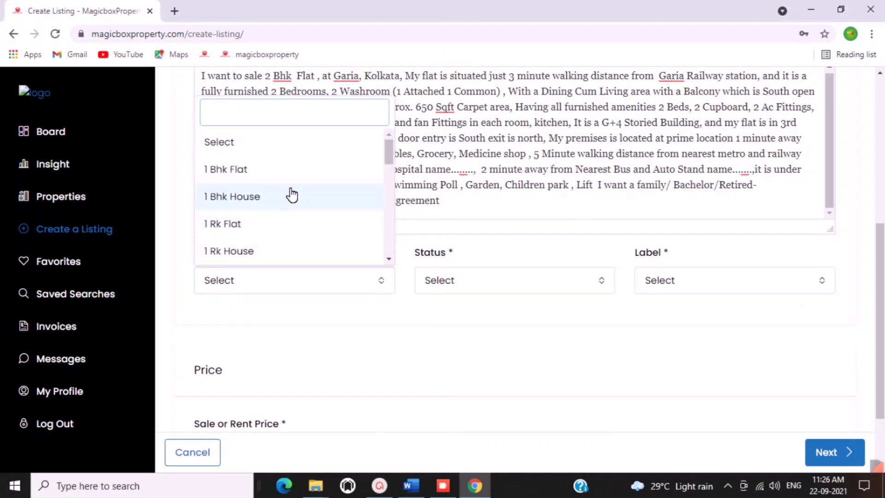
pyautogui.scroll(-3, 289, 196)
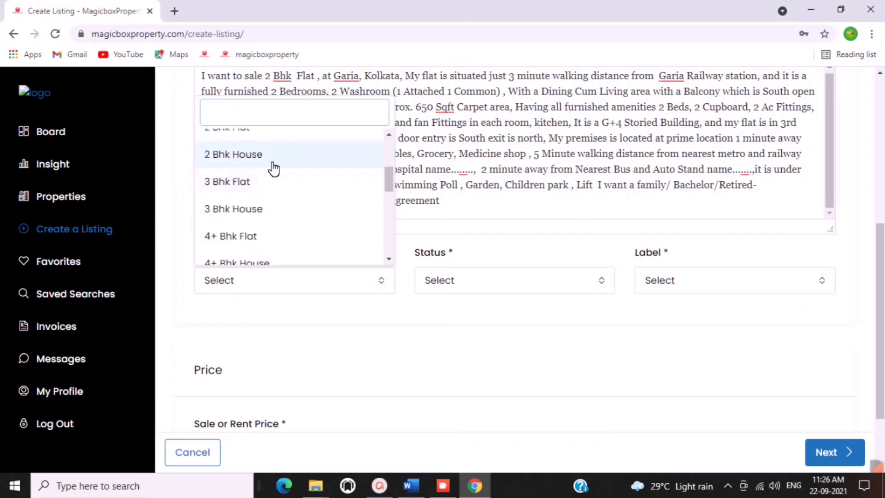
pyautogui.scroll(3, 275, 174)
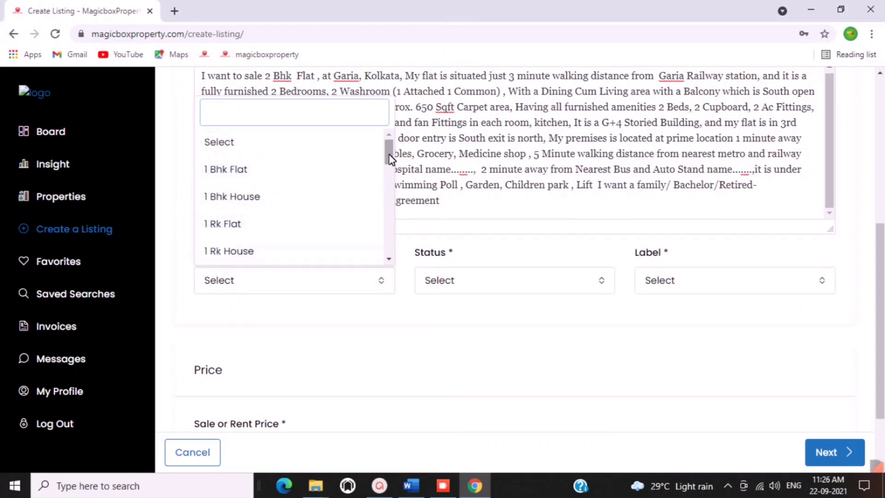
pyautogui.moveTo(390, 159); pyautogui.dragTo(390, 168)
pyautogui.click(255, 200)
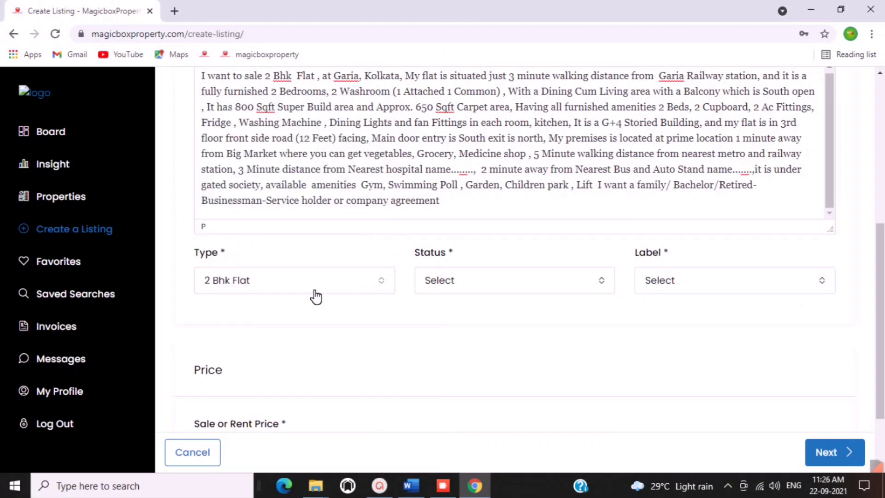
pyautogui.click(502, 291)
pyautogui.click(458, 368)
pyautogui.click(660, 289)
pyautogui.click(681, 146)
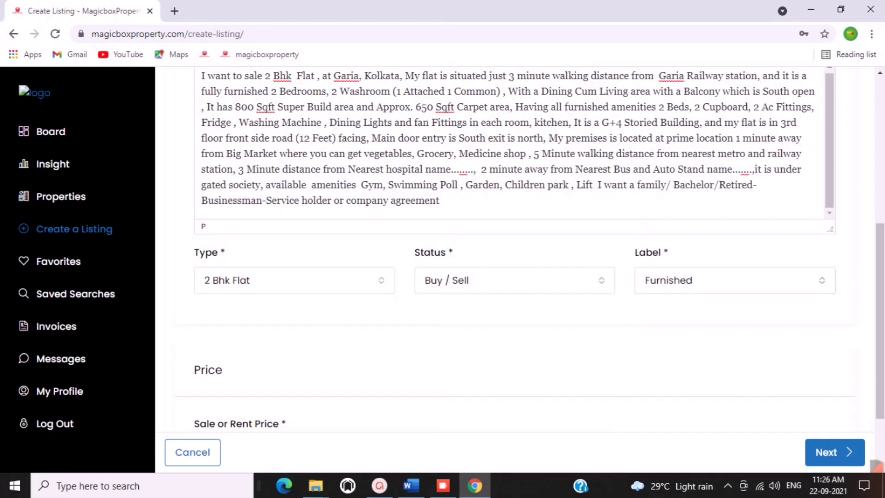
# Enter 3700000 as the sale price and proceed to the Media step.
pyautogui.scroll(-2, 512, 392)
pyautogui.click(286, 365)
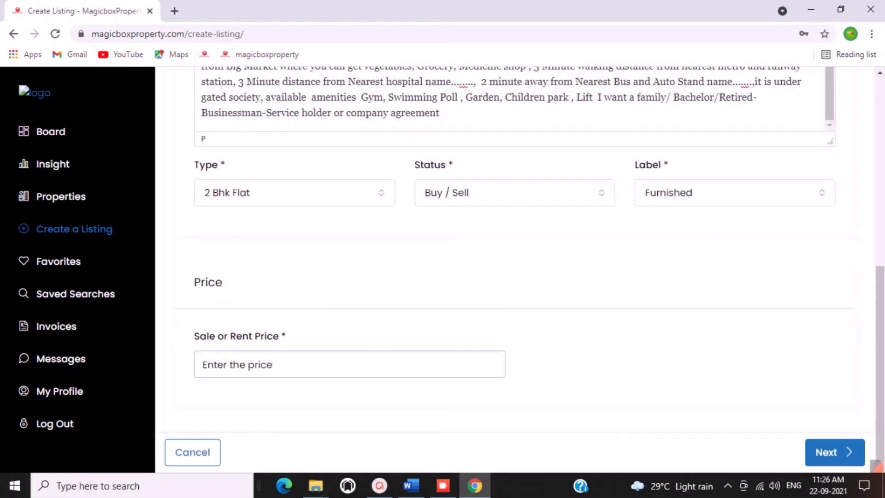
pyautogui.write('3700000')
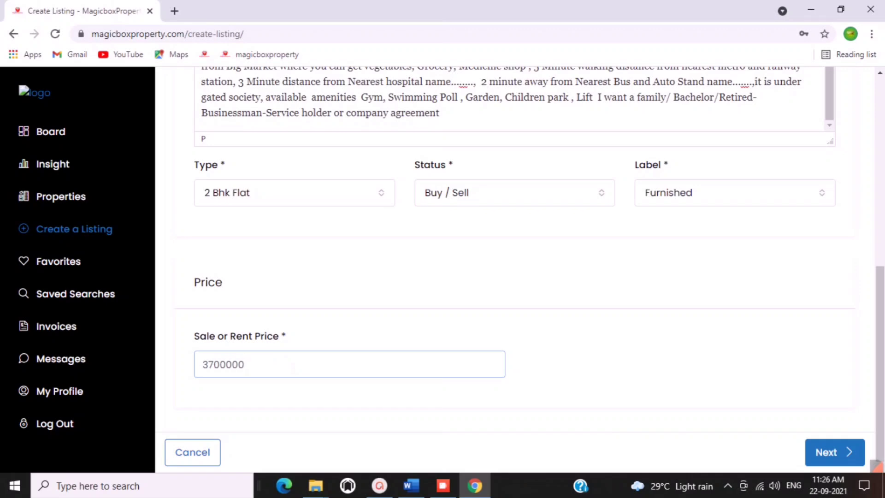
pyautogui.click(836, 453)
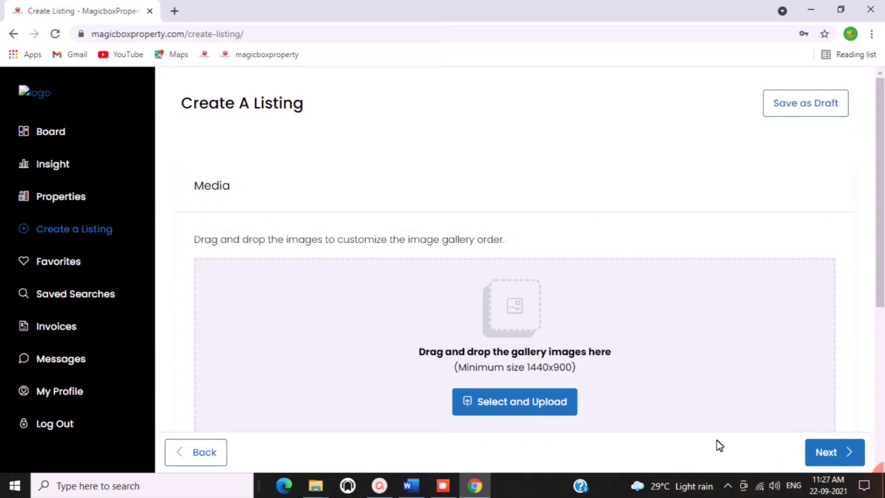
# Upload three WhatsApp room photos from Pictures to the gallery, then advance to Details.
pyautogui.scroll(-3, 701, 405)
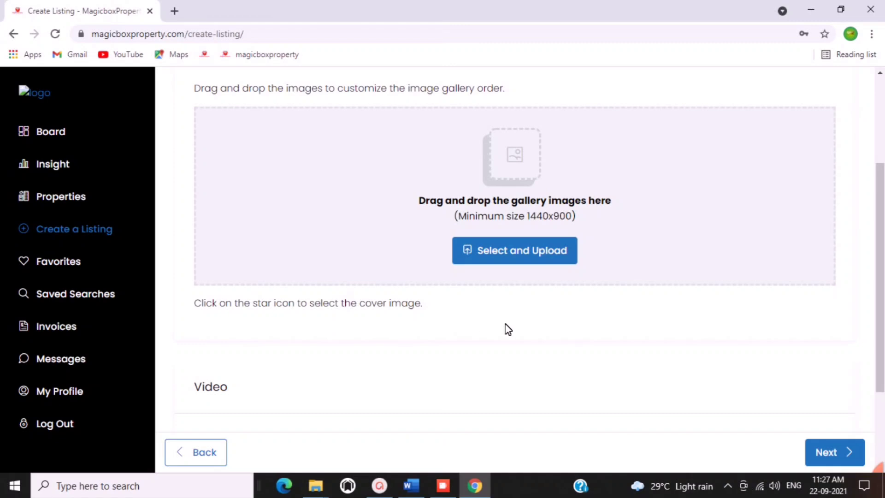
pyautogui.click(506, 254)
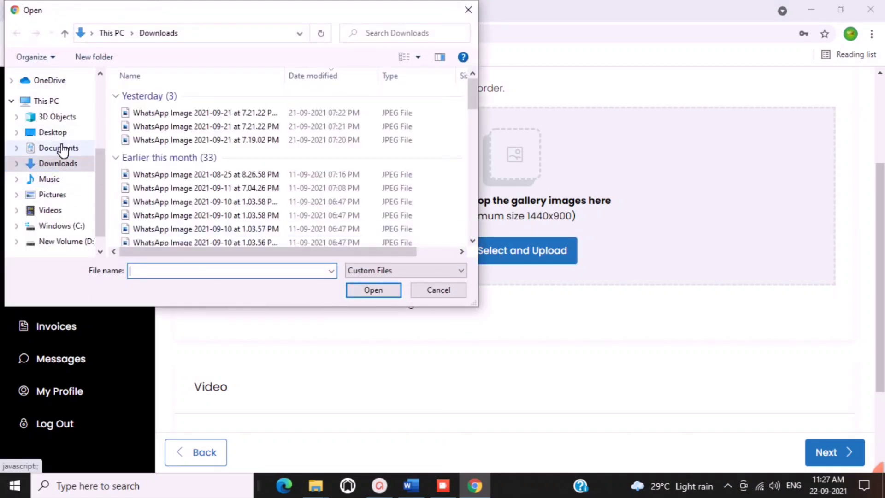
pyautogui.click(63, 199)
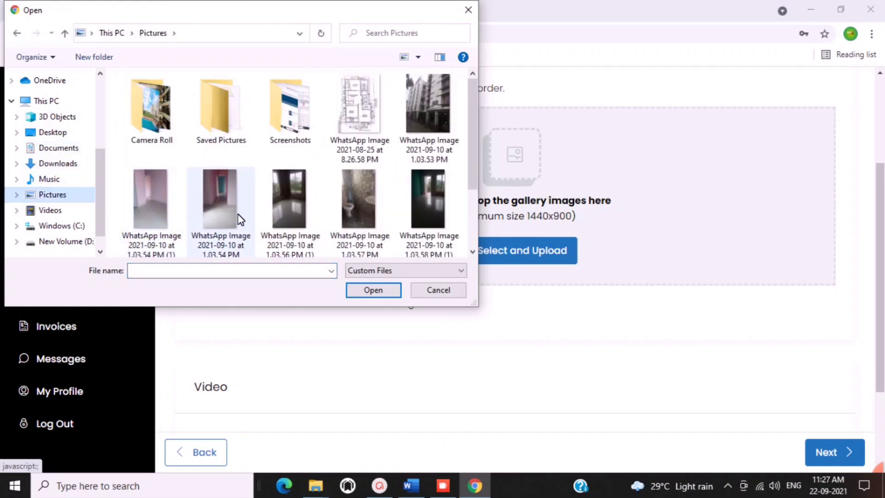
pyautogui.click(159, 221)
pyautogui.keyDown('ctrl'); pyautogui.click(224, 210); pyautogui.keyUp('ctrl')
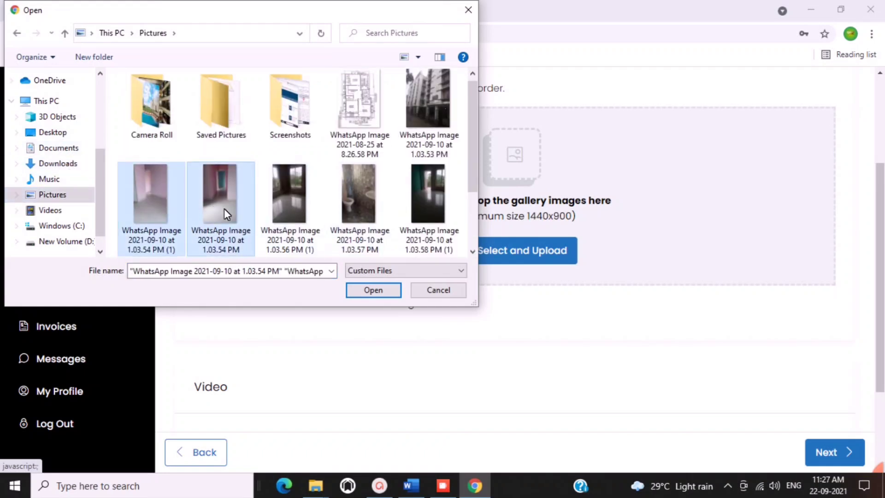
pyautogui.keyDown('ctrl'); pyautogui.click(275, 206); pyautogui.keyUp('ctrl')
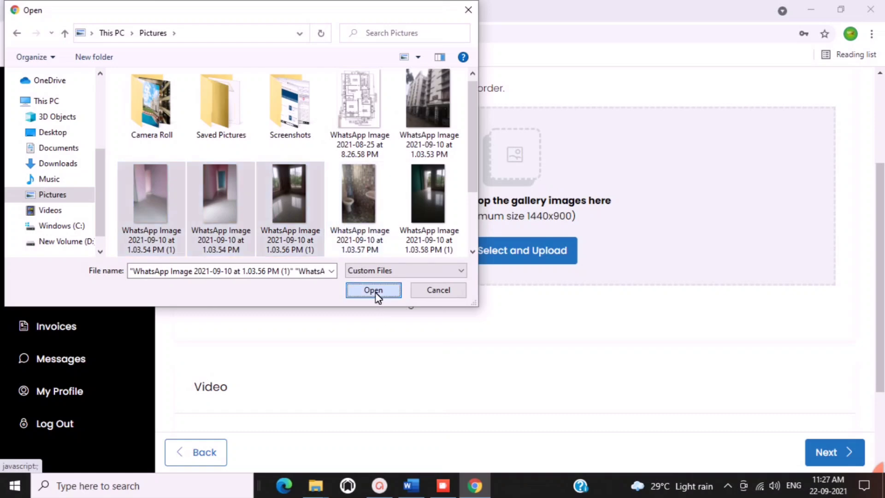
pyautogui.click(378, 295)
pyautogui.scroll(-3, 450, 332)
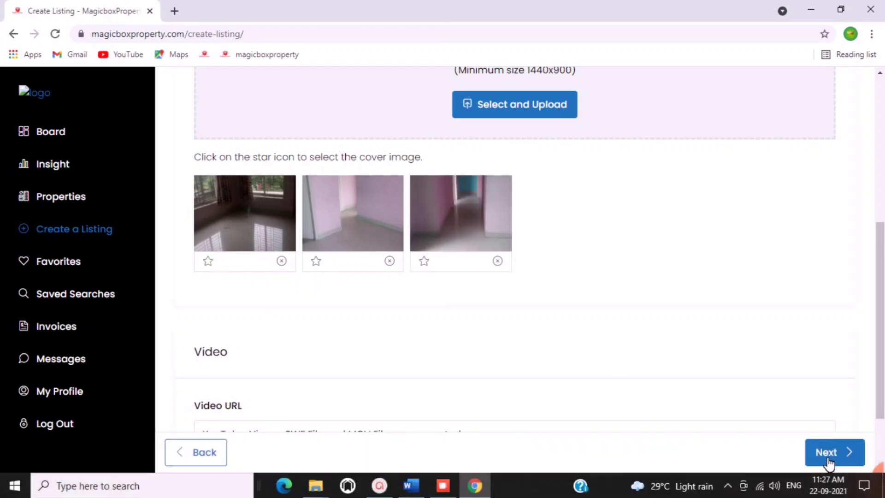
pyautogui.click(827, 462)
# Enter 2 rooms, 2 bathrooms and an area size of 800.
pyautogui.scroll(4, 492, 412)
pyautogui.click(302, 268)
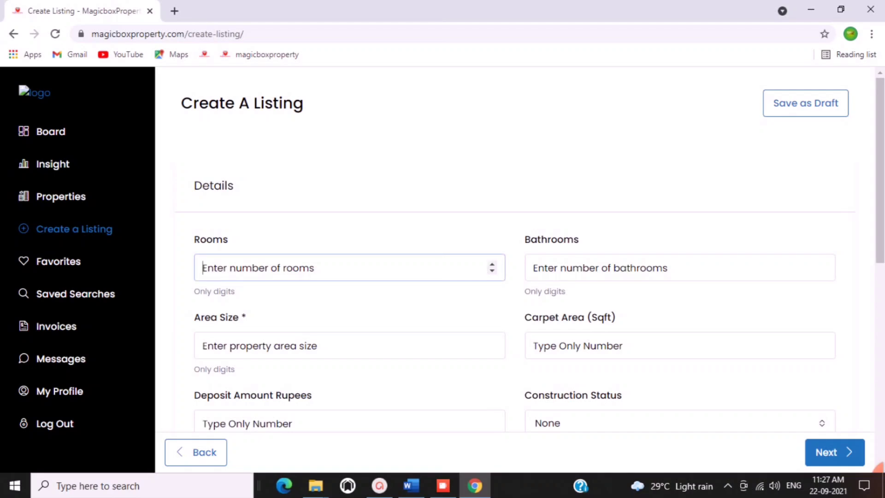
pyautogui.write('2')
pyautogui.click(646, 268)
pyautogui.write('2')
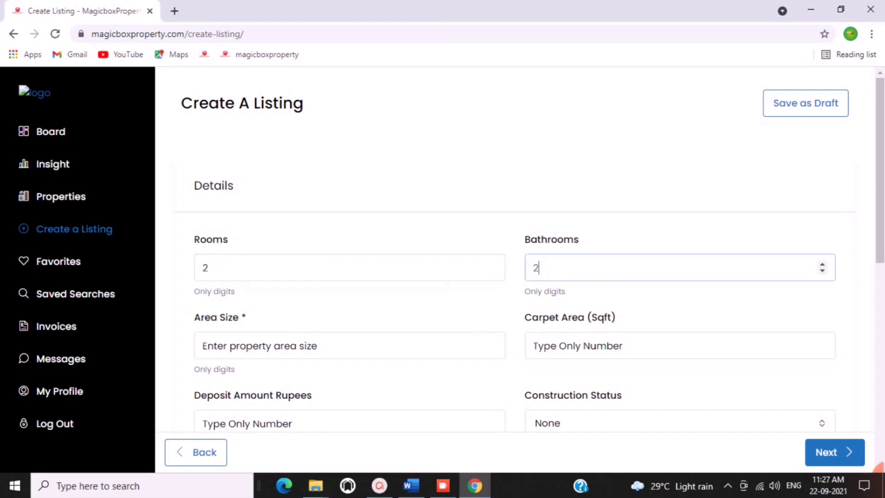
pyautogui.click(269, 346)
pyautogui.write('800')
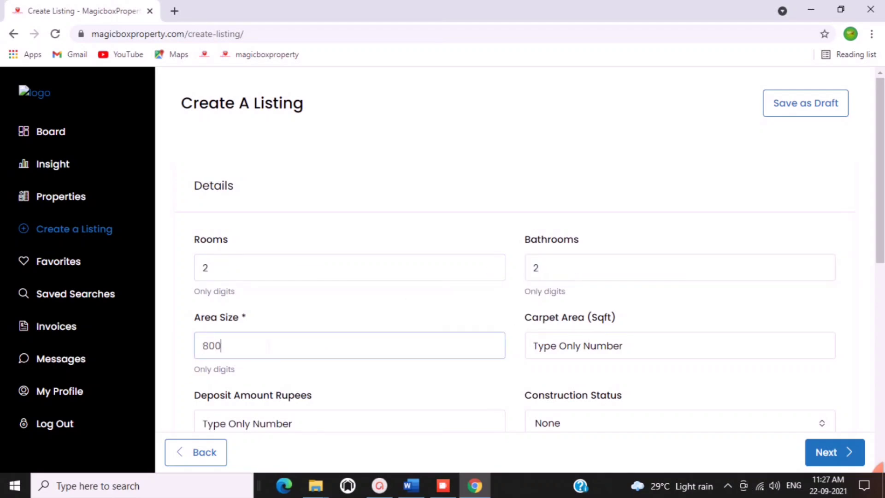
pyautogui.scroll(-3, 308, 328)
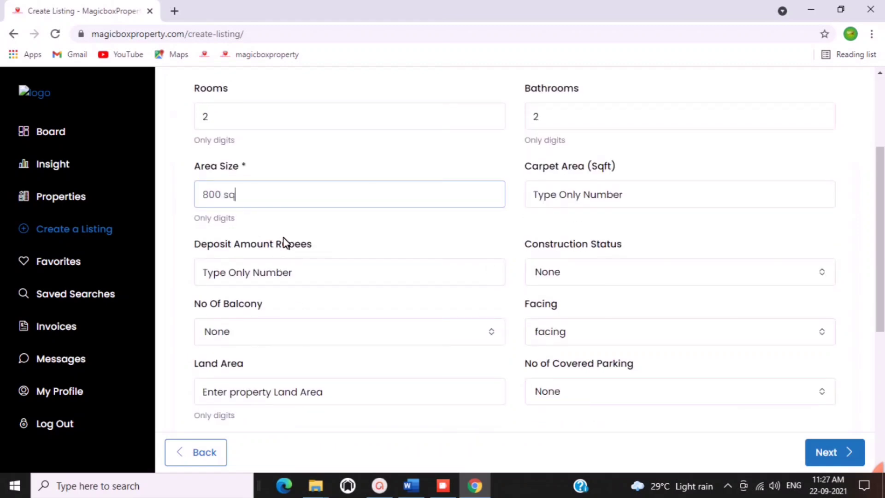
pyautogui.press('BackSpace')
pyautogui.press('BackSpace')
pyautogui.press('BackSpace')
pyautogui.press('BackSpace')
# Set carpet area to 650 and construction status to Less than 1 Year.
pyautogui.click(534, 195)
pyautogui.write('65')
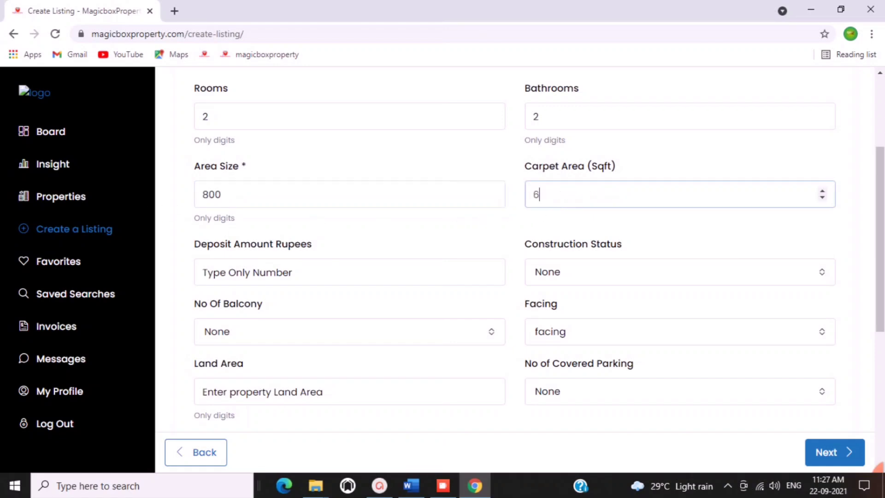
pyautogui.click(490, 272)
pyautogui.click(583, 282)
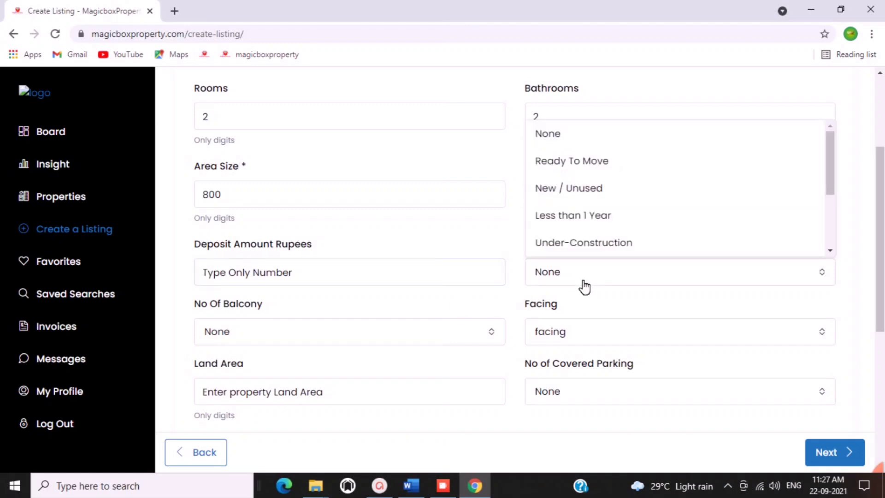
pyautogui.click(589, 217)
pyautogui.scroll(-3, 454, 214)
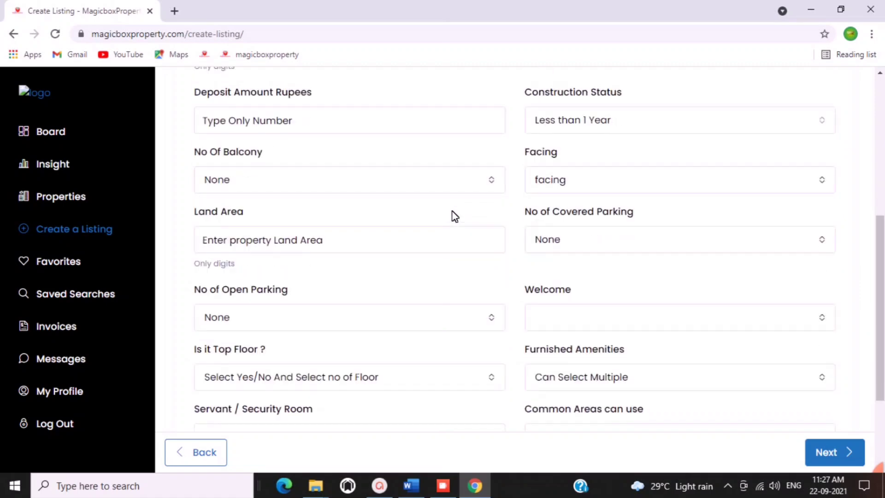
# Set 1 balcony, South and East facing, and enter the land area '5 k'.
pyautogui.click(270, 180)
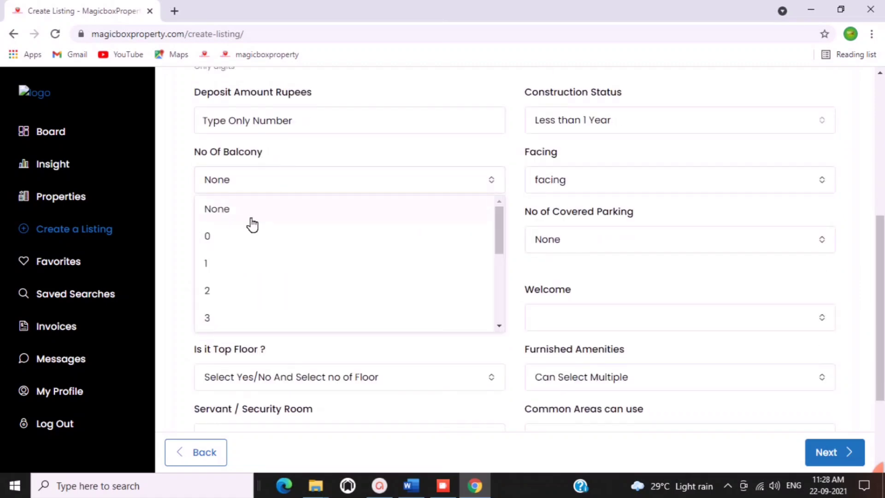
pyautogui.click(237, 266)
pyautogui.click(601, 189)
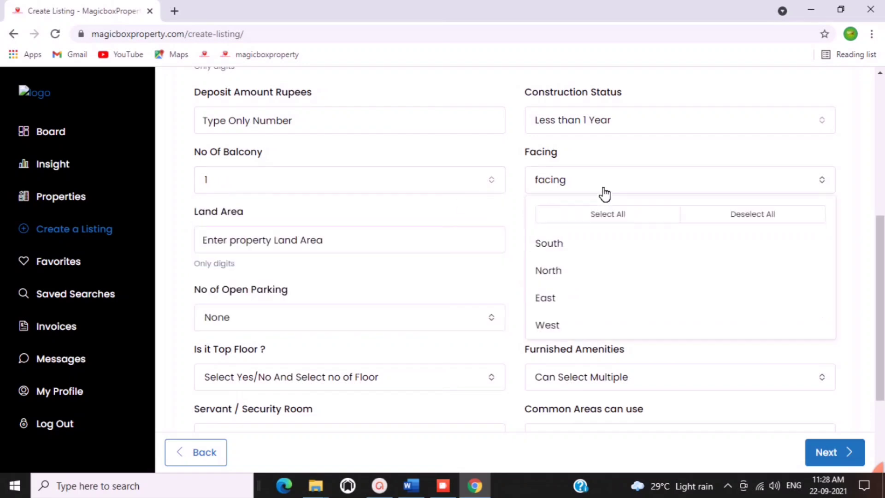
pyautogui.click(564, 251)
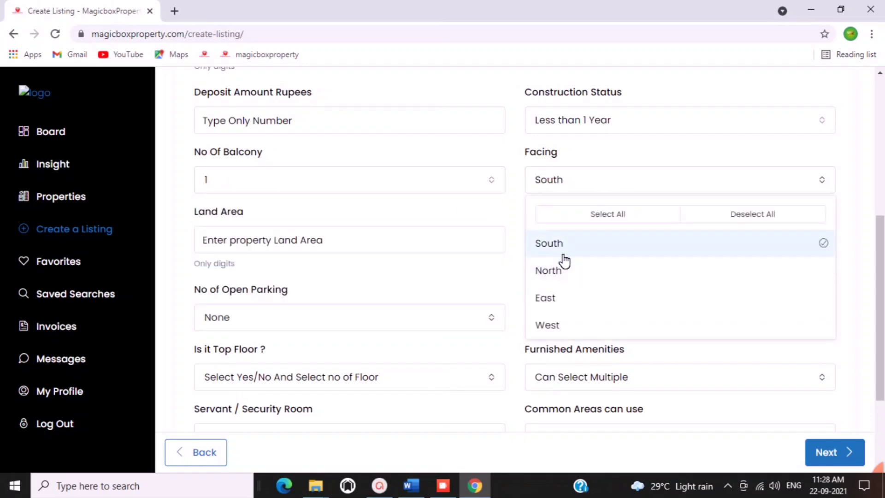
pyautogui.click(561, 304)
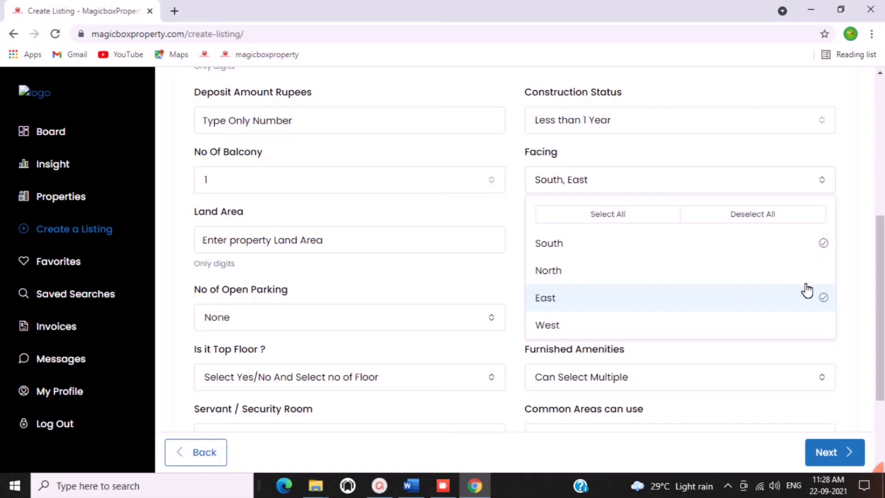
pyautogui.click(677, 187)
pyautogui.click(349, 240)
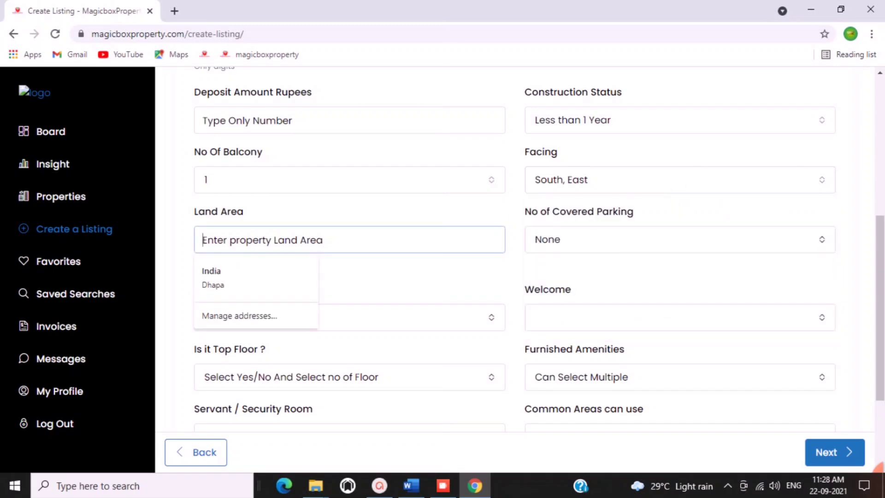
pyautogui.write('5 kottah')
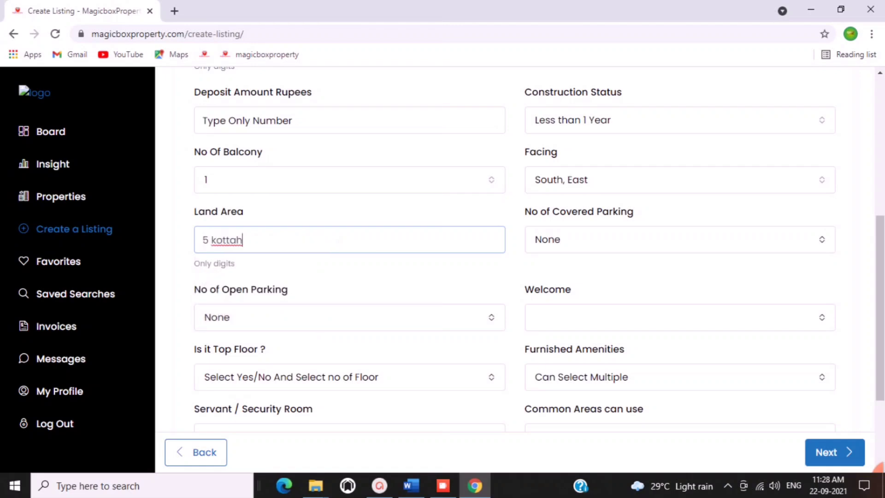
# Set 1 covered parking space, leave open parking at None, and welcome Anyone.
pyautogui.click(634, 240)
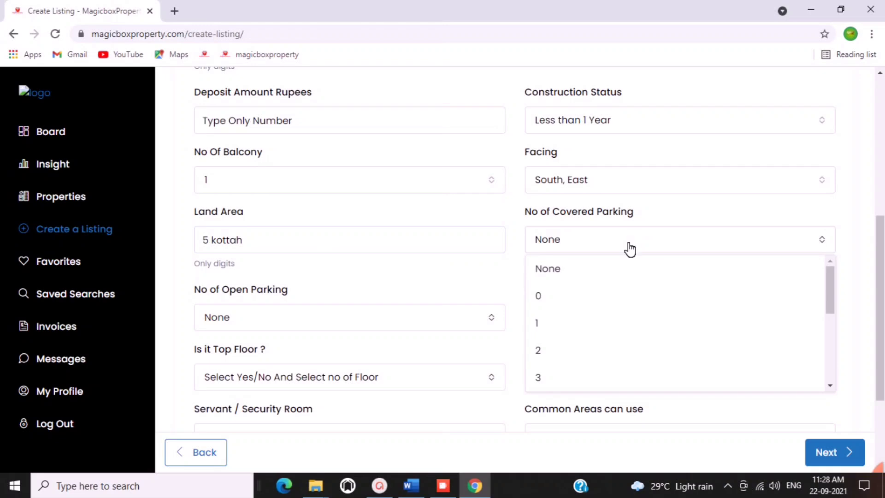
pyautogui.click(544, 329)
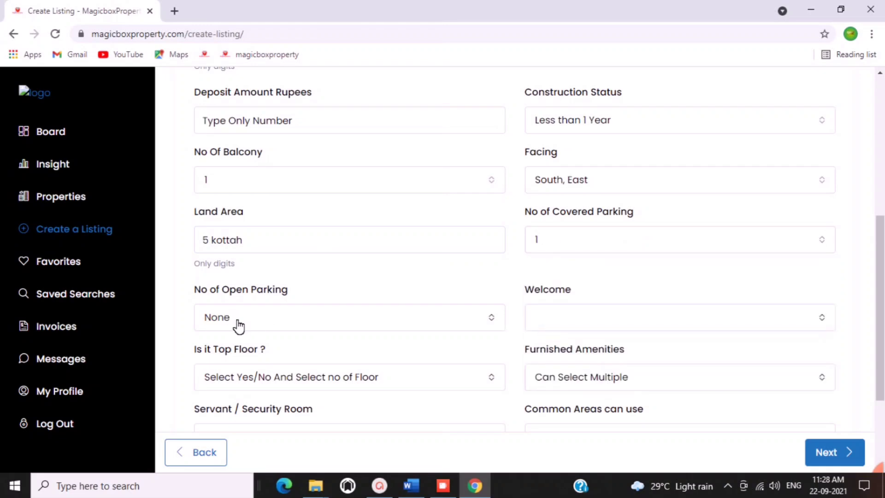
pyautogui.scroll(-3, 379, 274)
pyautogui.click(247, 194)
pyautogui.click(248, 194)
pyautogui.click(560, 192)
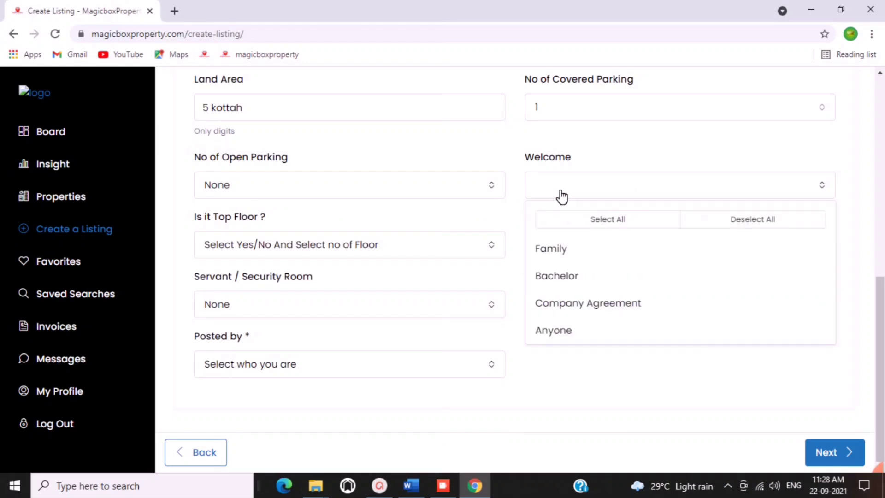
pyautogui.click(560, 330)
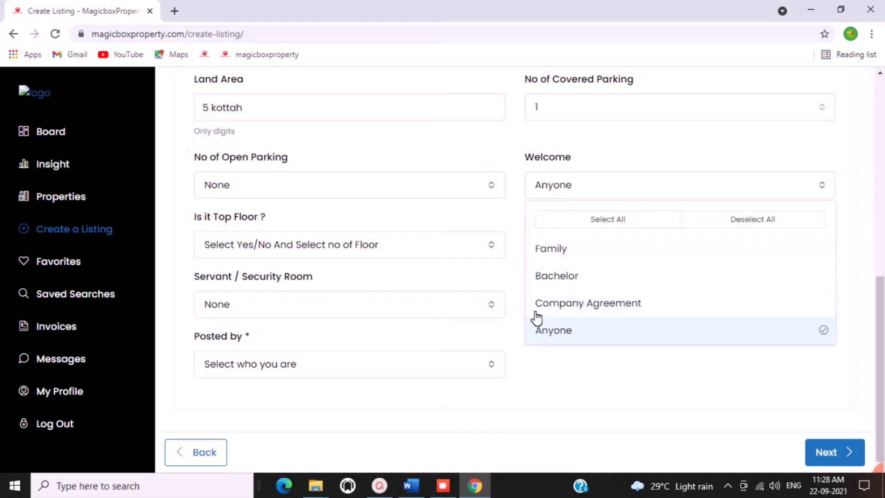
pyautogui.click(514, 206)
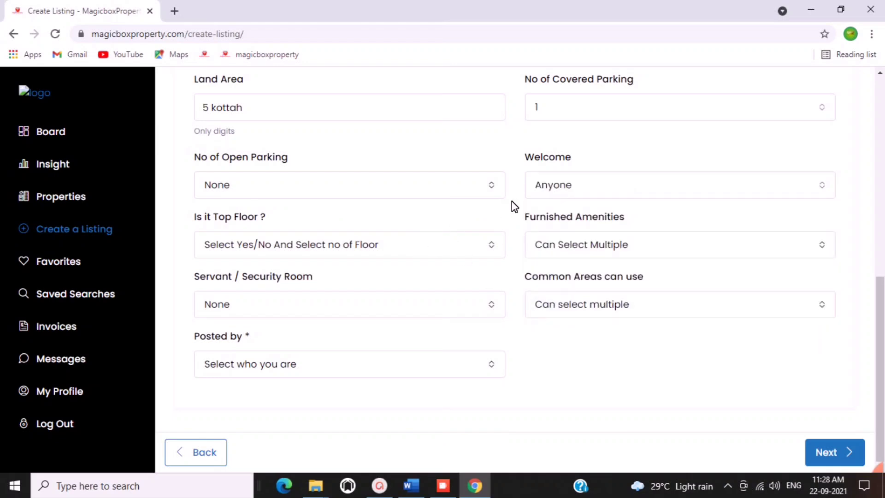
# Set Top Floor to 'No, it is 3rd Floor'.
pyautogui.click(283, 248)
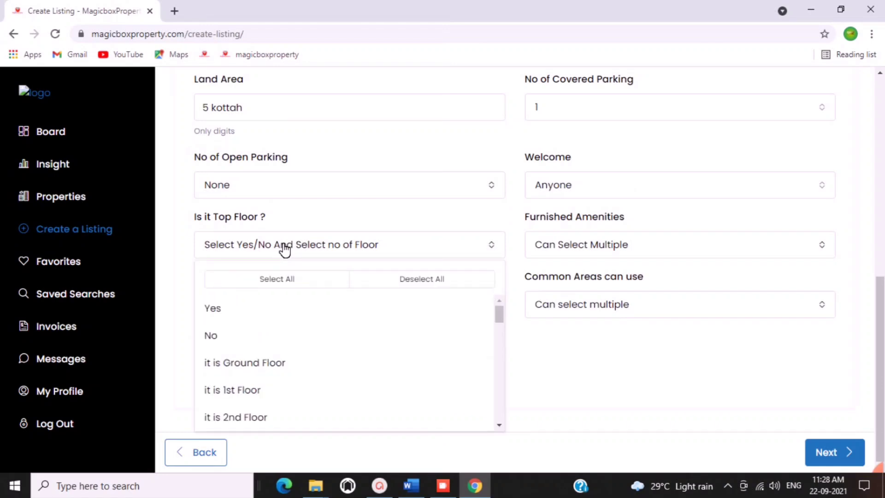
pyautogui.click(240, 340)
pyautogui.scroll(-3, 244, 366)
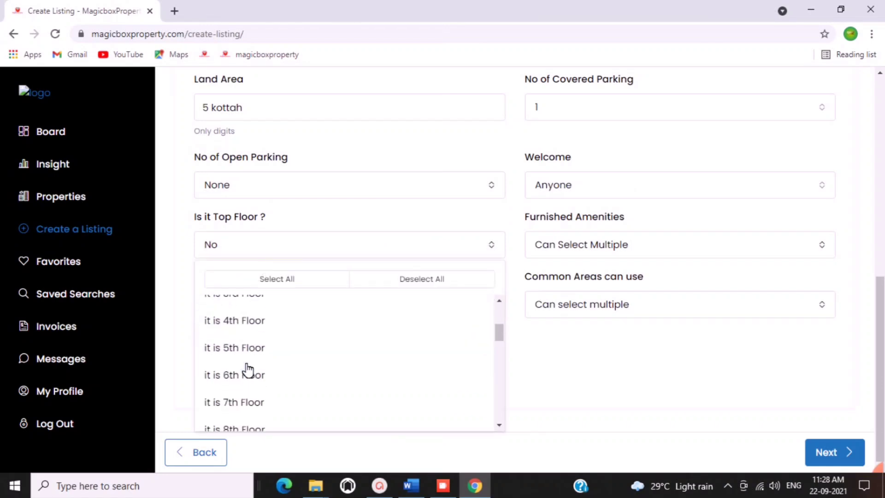
pyautogui.click(247, 305)
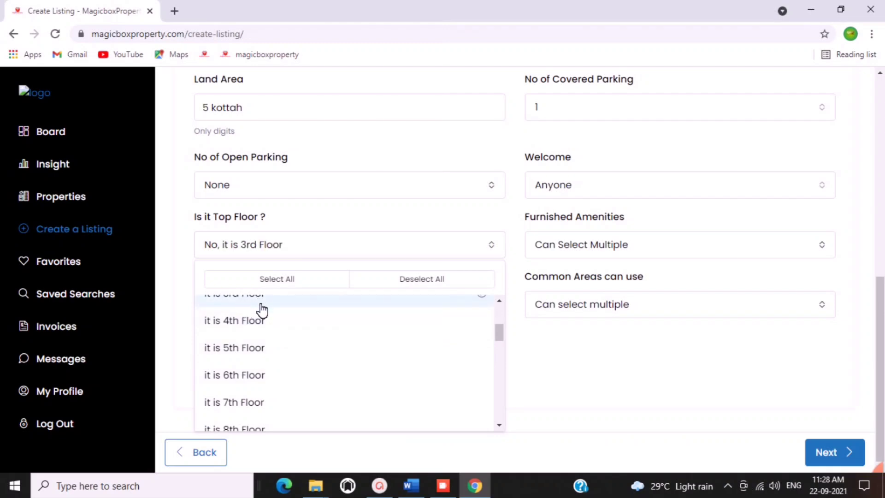
pyautogui.scroll(3, 258, 307)
pyautogui.click(311, 251)
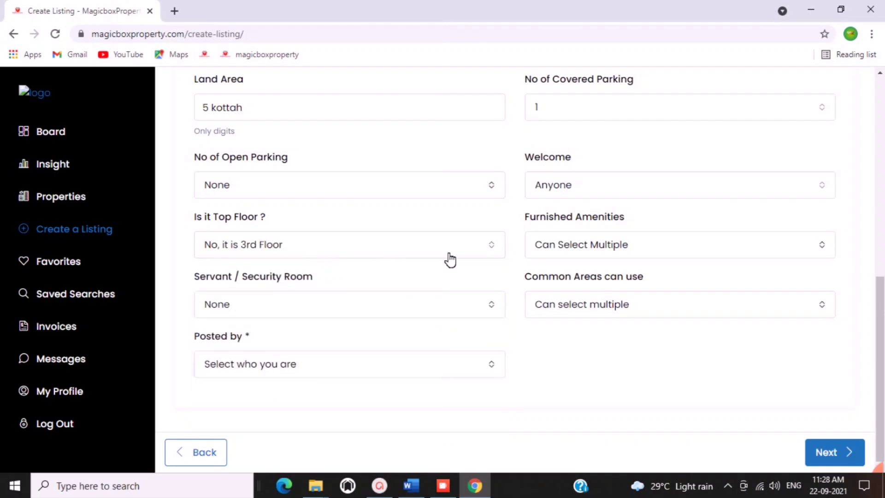
# Add Beds, Cupboard, Fan, Light, AC, LED TV and Curtain as furnished amenities.
pyautogui.click(580, 248)
pyautogui.click(567, 313)
pyautogui.click(569, 337)
pyautogui.click(563, 362)
pyautogui.click(559, 391)
pyautogui.scroll(-3, 567, 378)
pyautogui.click(560, 356)
pyautogui.click(569, 381)
pyautogui.click(565, 402)
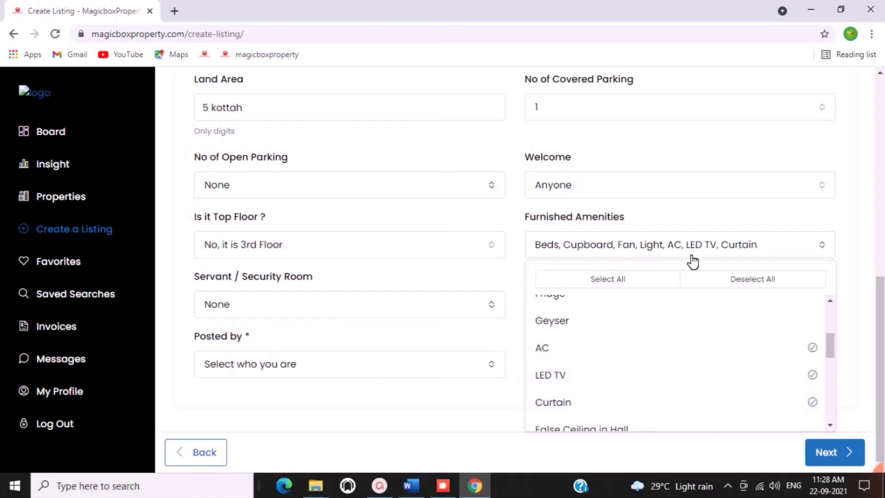
pyautogui.click(798, 250)
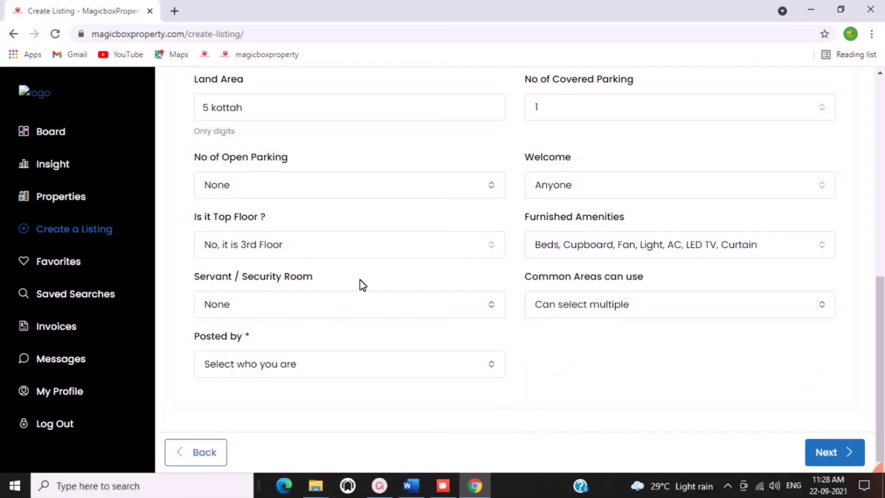
# Add Lift, Staircase and Roof / Terrace as usable common areas.
pyautogui.click(250, 311)
pyautogui.click(250, 311)
pyautogui.click(569, 309)
pyautogui.click(559, 201)
pyautogui.click(571, 221)
pyautogui.scroll(-1, 586, 258)
pyautogui.scroll(1, 586, 258)
pyautogui.click(549, 172)
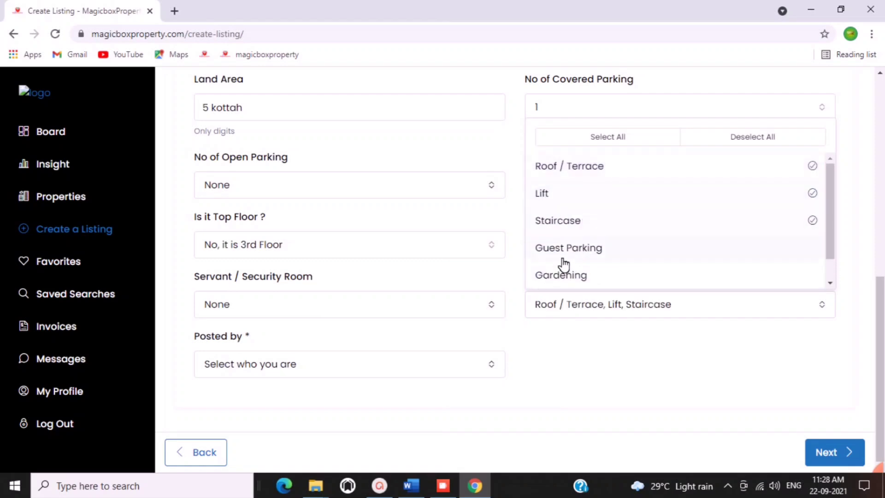
pyautogui.click(515, 225)
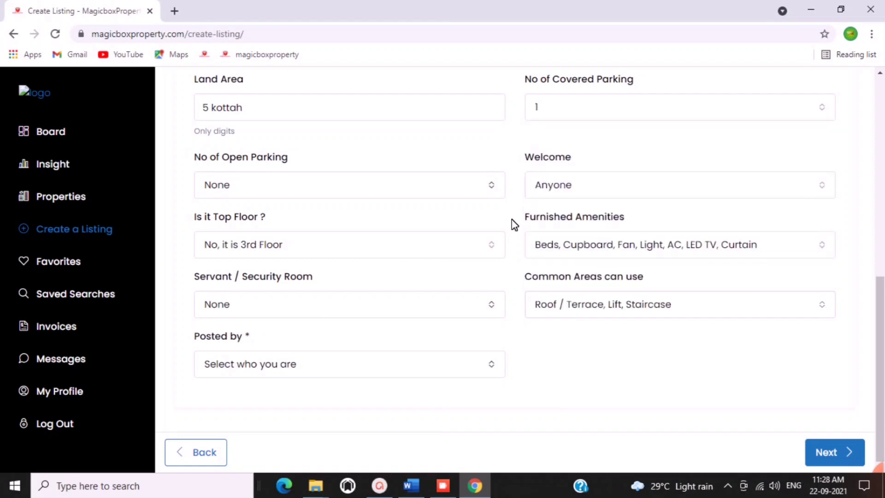
# Mark the listing as posted by Owner, then tick 24 Hours Security Guard and Game - Play Ground.
pyautogui.click(224, 366)
pyautogui.click(226, 284)
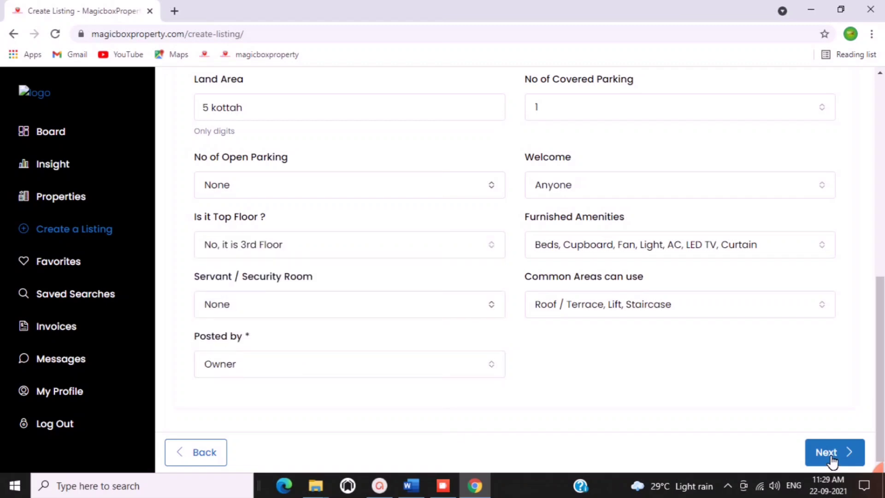
pyautogui.click(831, 456)
pyautogui.click(206, 249)
pyautogui.click(208, 272)
# Tick the Gym and Lift / Elevator features.
pyautogui.click(378, 276)
pyautogui.click(543, 276)
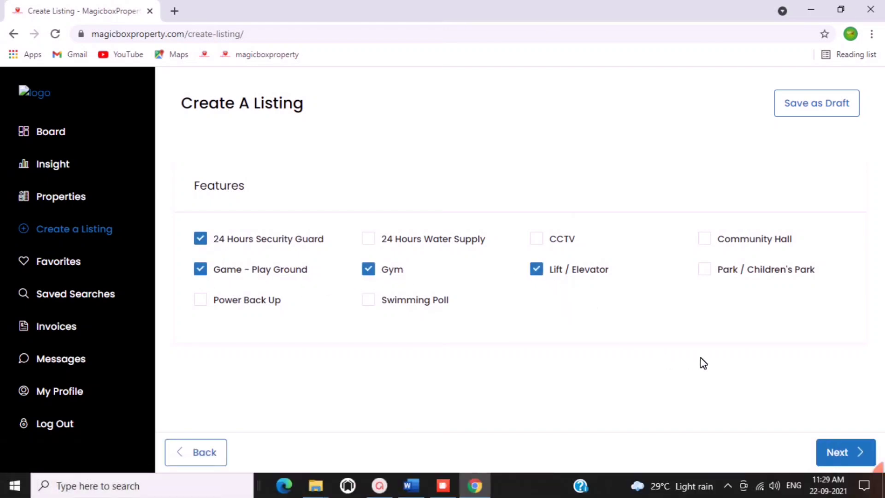
pyautogui.click(847, 451)
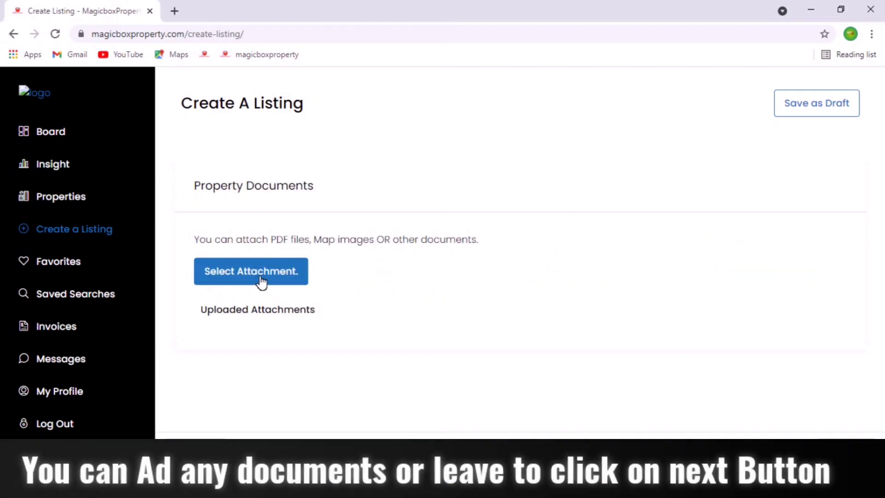
# Attach and upload the floor-plan image as a property document.
pyautogui.click(262, 279)
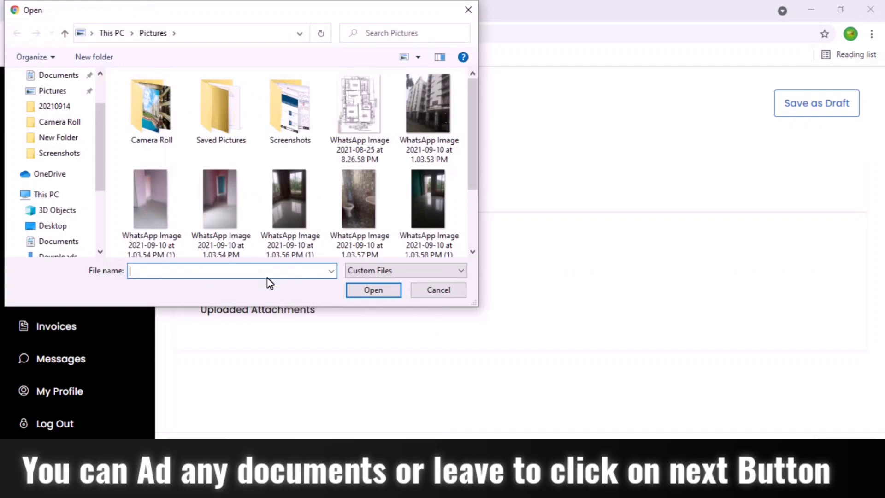
pyautogui.click(356, 135)
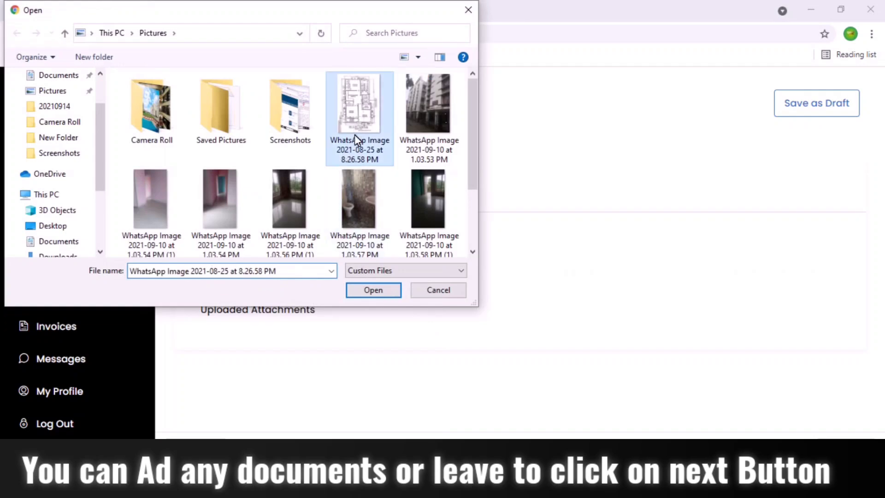
pyautogui.click(375, 291)
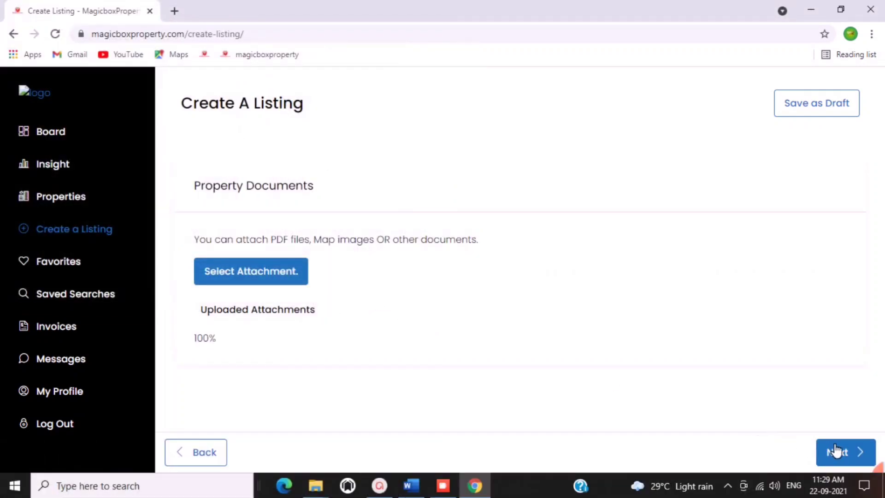
pyautogui.click(834, 451)
# Enter the Mahamayatala address and set the location to West Bengal, Kolkata, Garia.
pyautogui.click(277, 269)
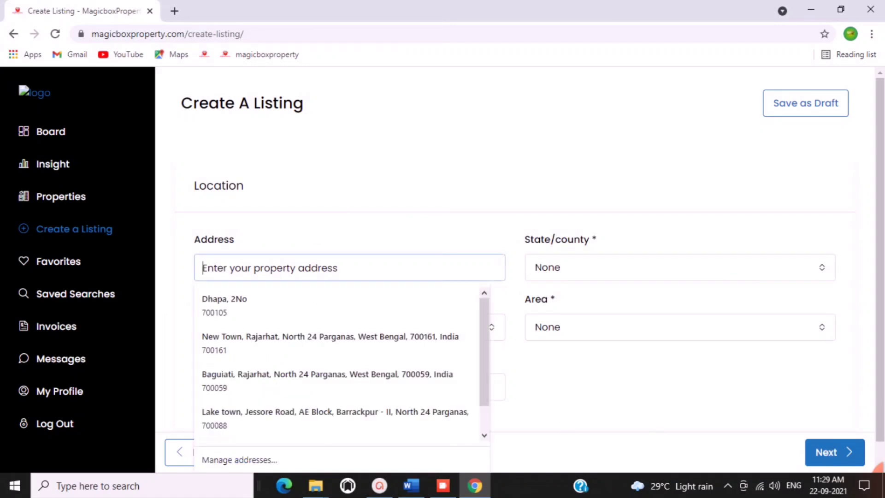
pyautogui.write('Mahamayatala')
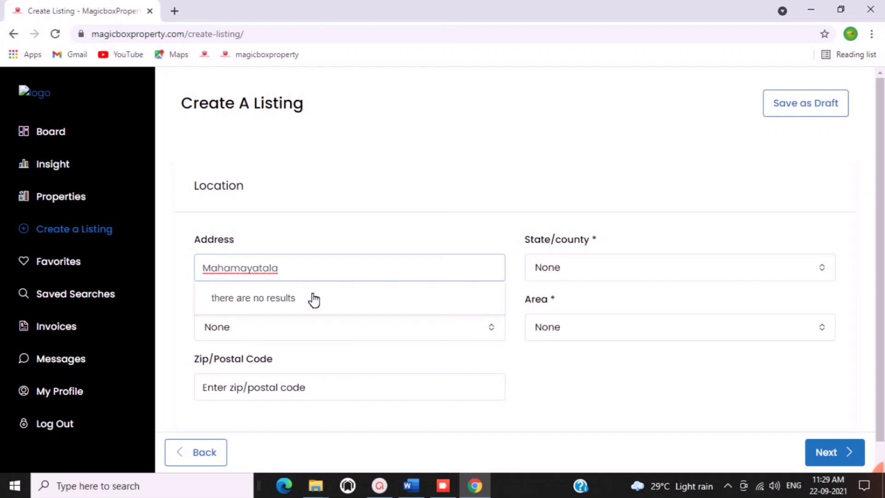
pyautogui.click(578, 276)
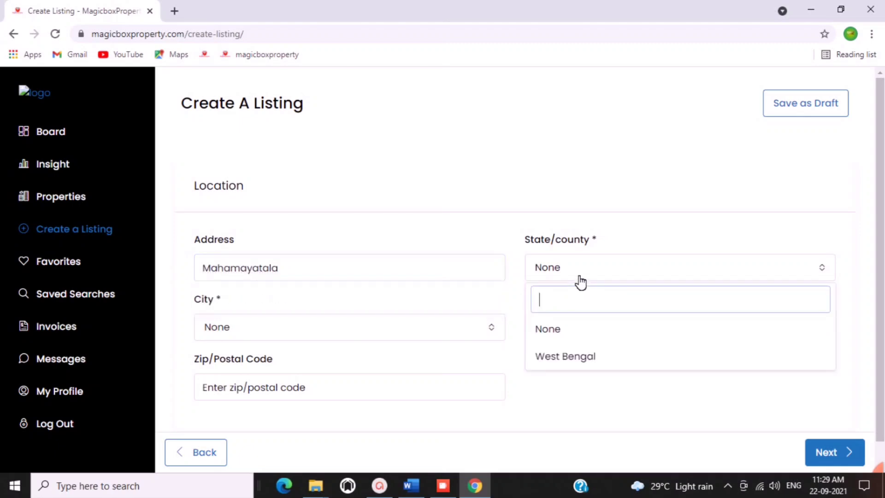
pyautogui.click(573, 368)
pyautogui.click(276, 325)
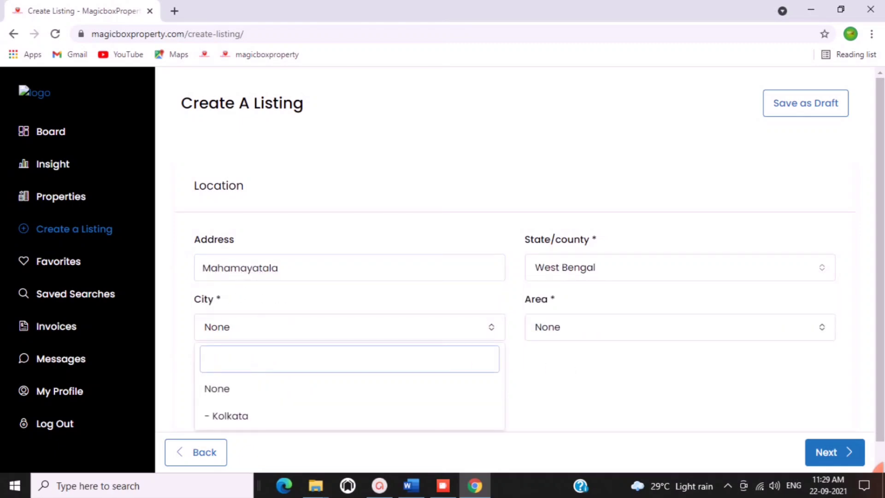
pyautogui.click(240, 416)
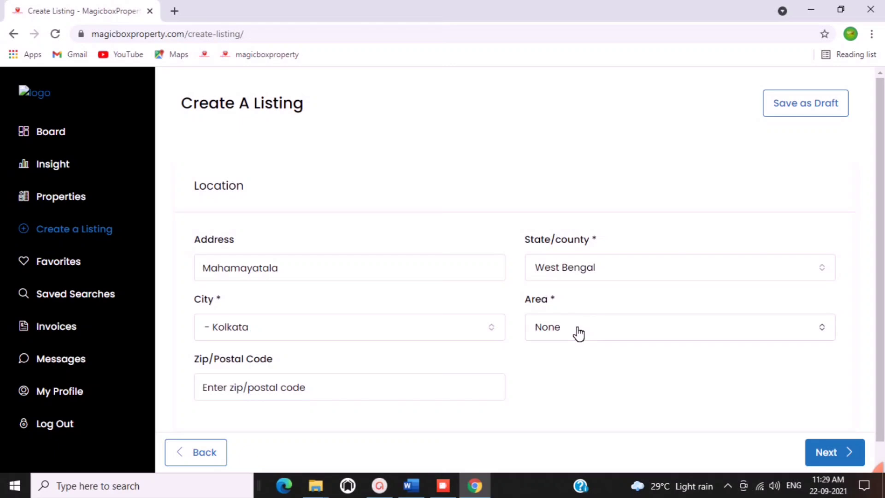
pyautogui.click(576, 328)
pyautogui.write('garia')
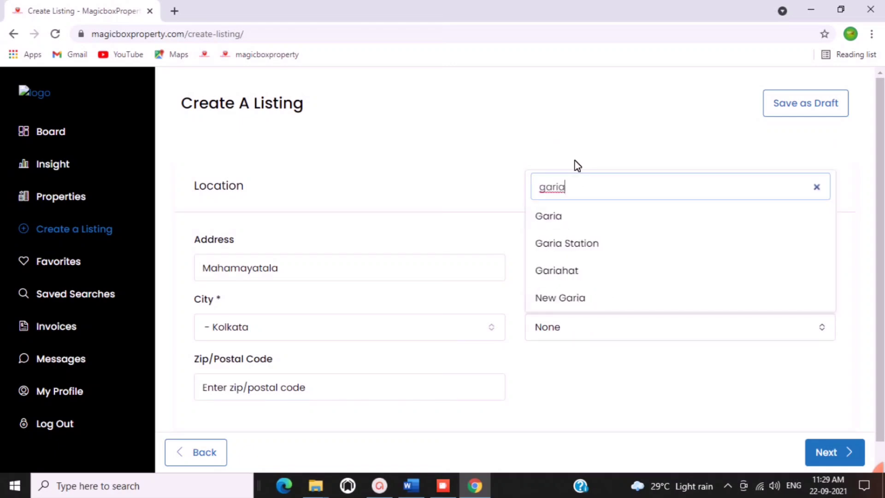
pyautogui.click(569, 224)
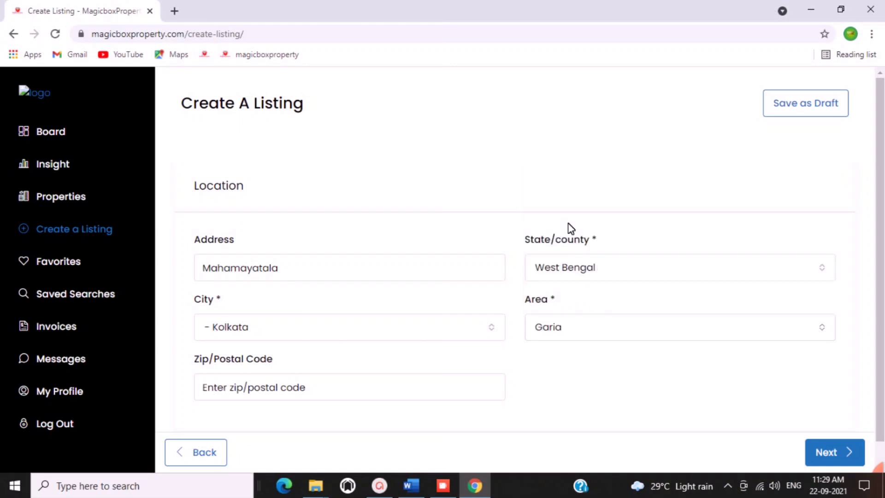
pyautogui.scroll(-1, 693, 410)
pyautogui.click(836, 448)
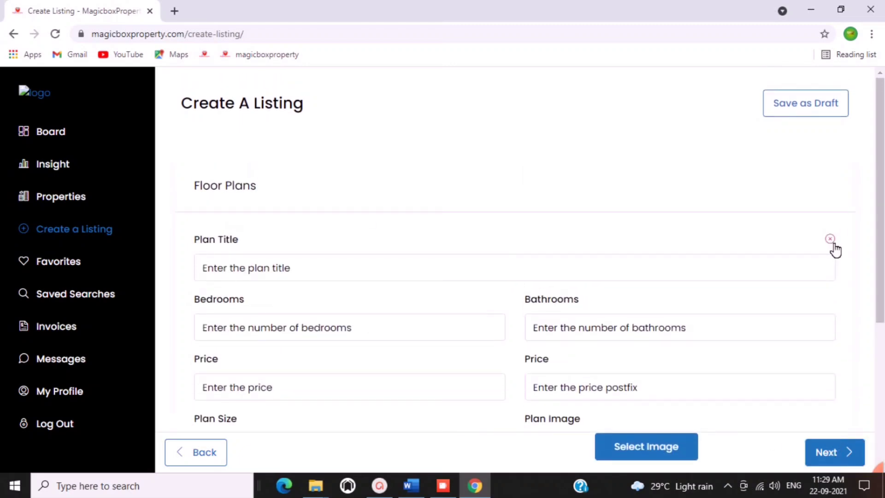
# Remove the empty floor plan entry, submit the listing, and view My Properties.
pyautogui.click(830, 238)
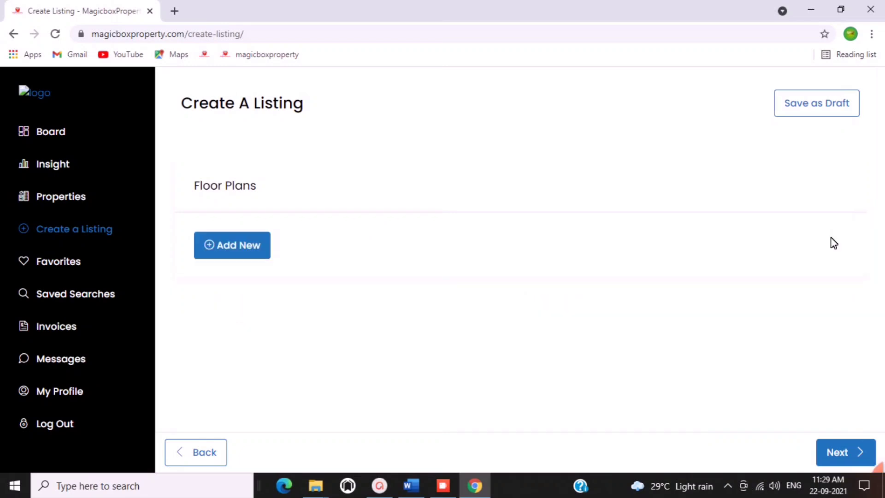
pyautogui.click(854, 452)
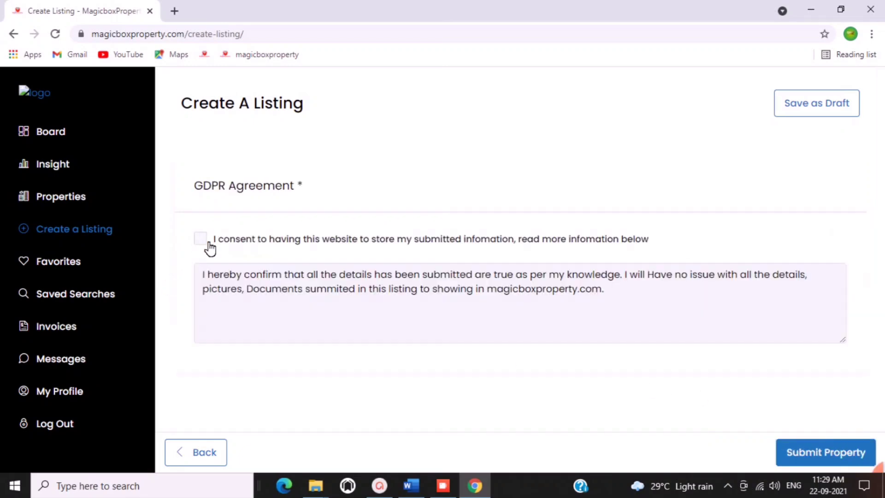
pyautogui.click(791, 444)
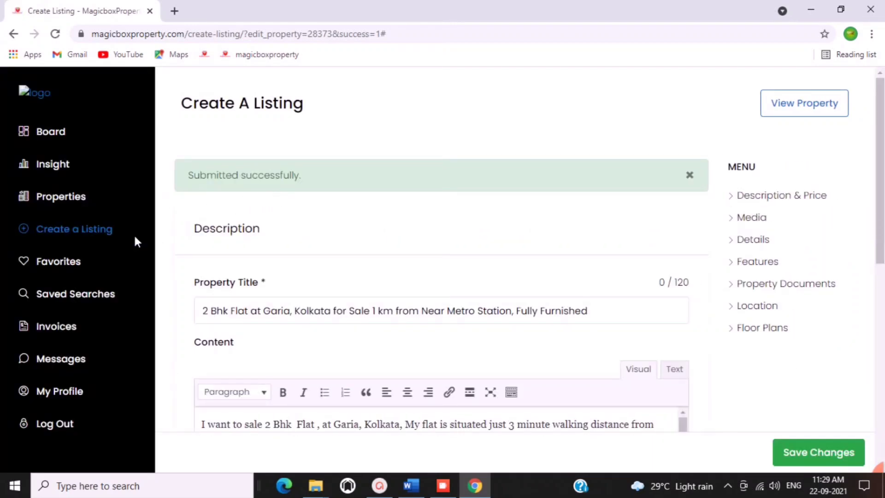
pyautogui.click(60, 203)
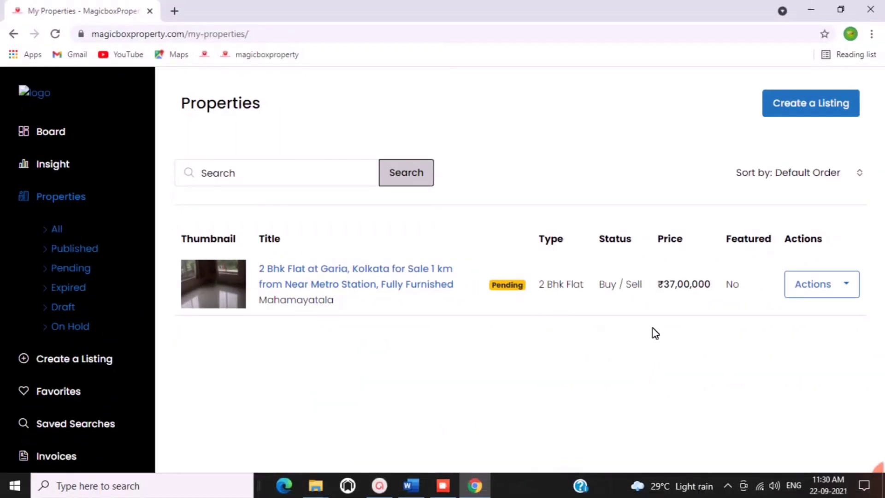
# Open the live 2 Bhk Garia listing in a new tab and scroll through its details.
pyautogui.rightClick(388, 270)
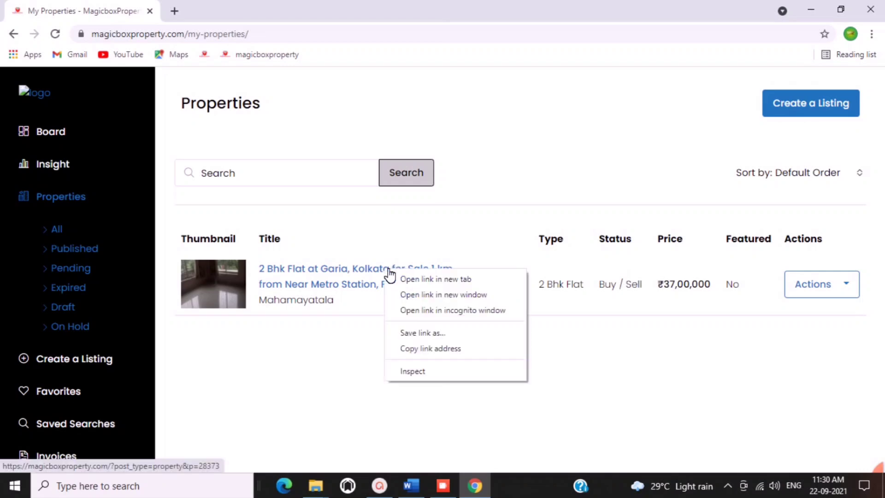
pyautogui.click(410, 278)
pyautogui.click(232, 15)
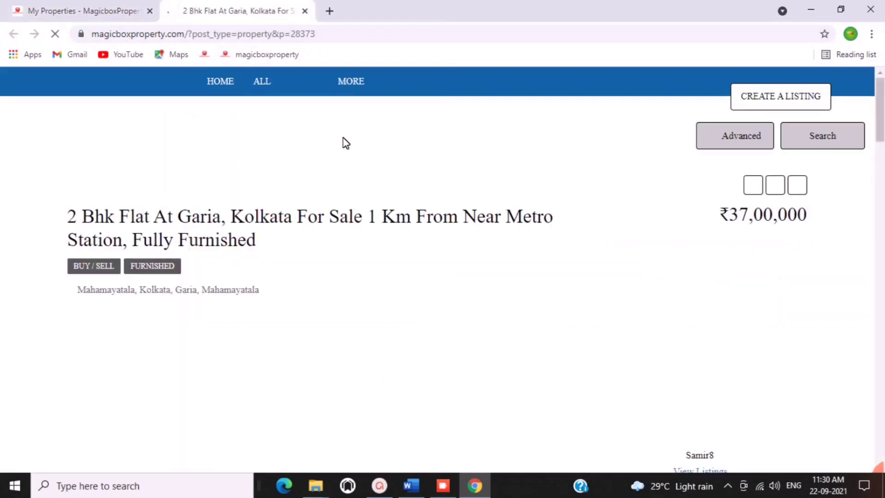
pyautogui.scroll(-3, 282, 192)
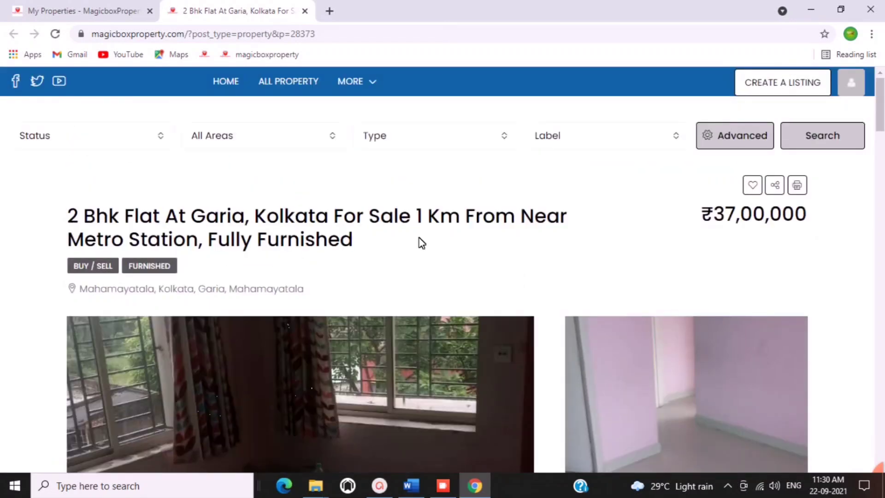
pyautogui.scroll(-8, 699, 241)
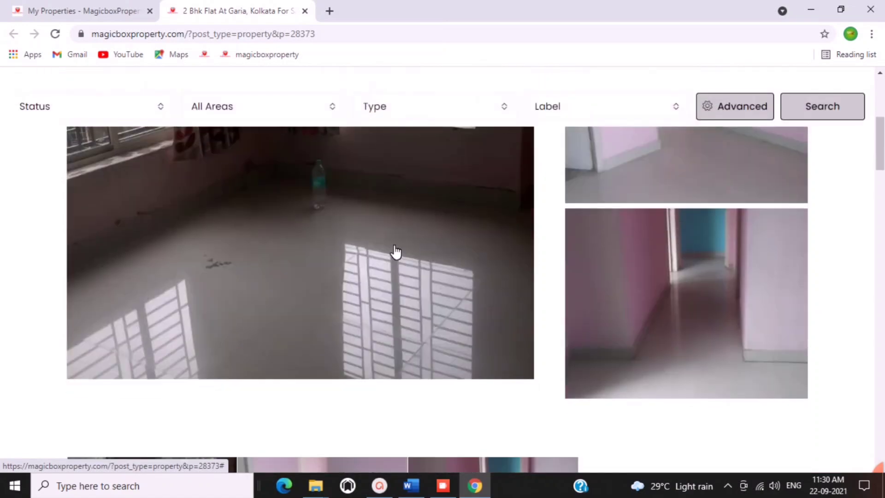
pyautogui.scroll(-7, 456, 253)
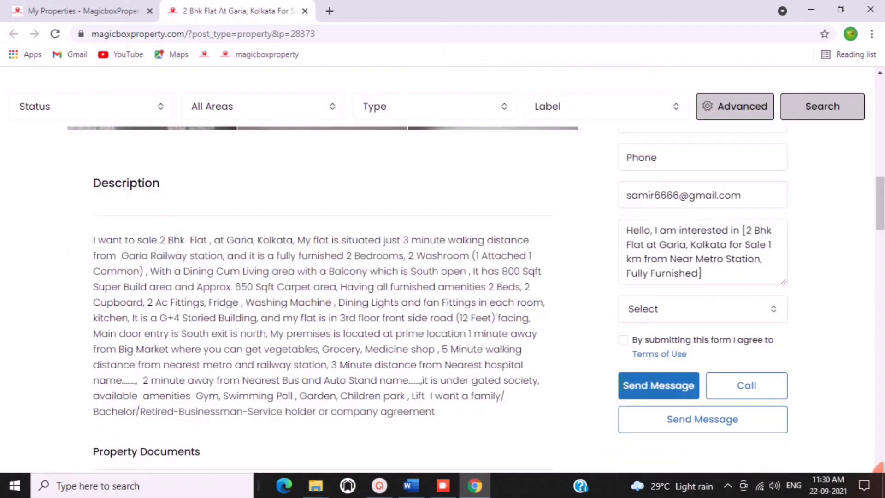
pyautogui.scroll(-9, 456, 253)
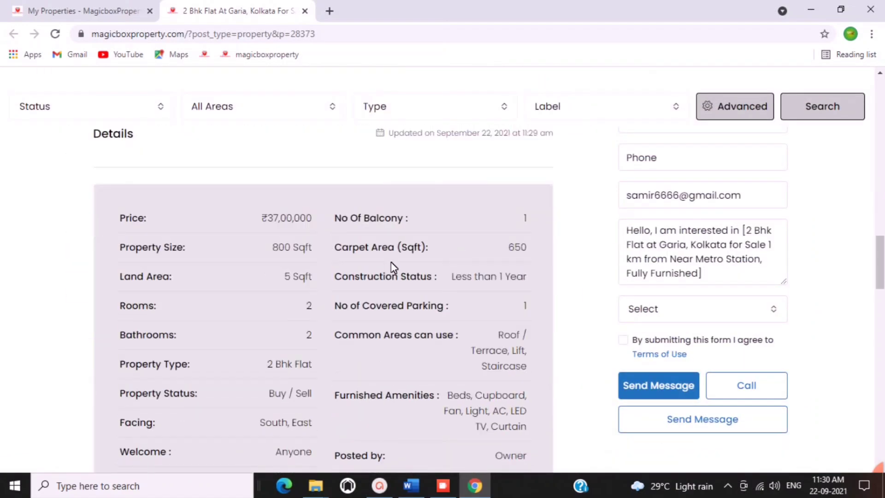
pyautogui.scroll(-3, 323, 254)
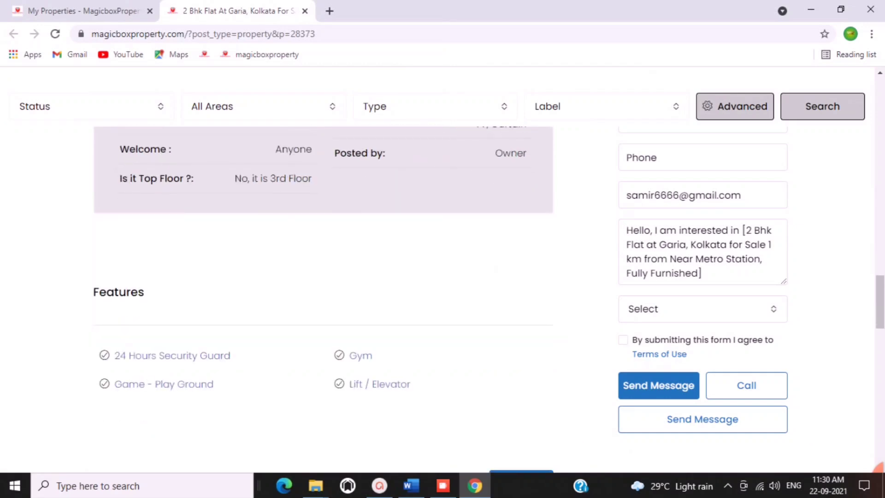
pyautogui.scroll(-3, 488, 275)
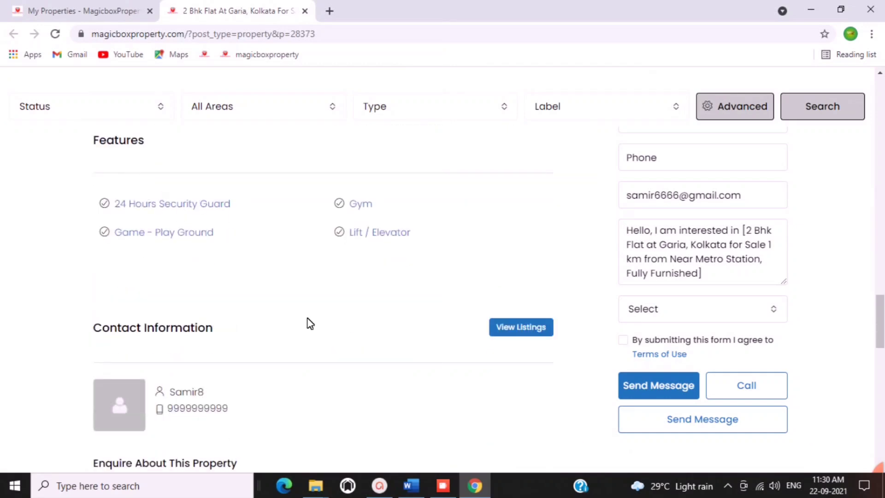
pyautogui.scroll(-3, 308, 320)
pyautogui.scroll(-3, 515, 320)
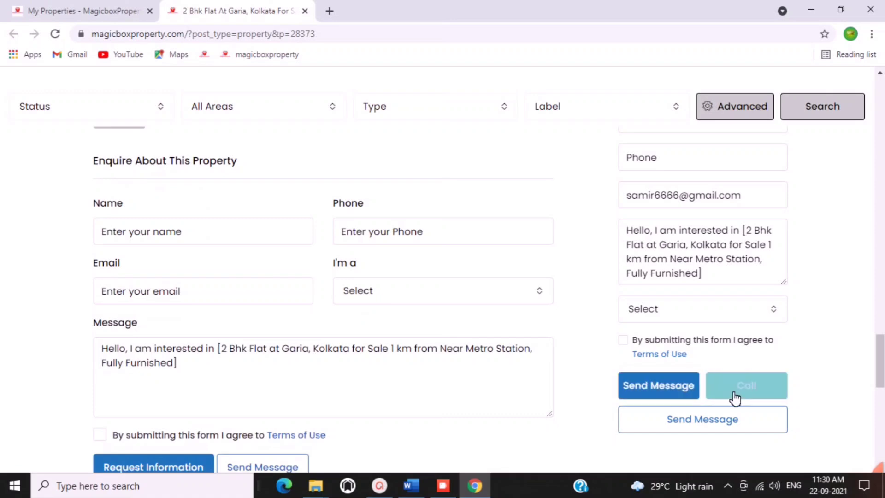
pyautogui.scroll(3, 218, 283)
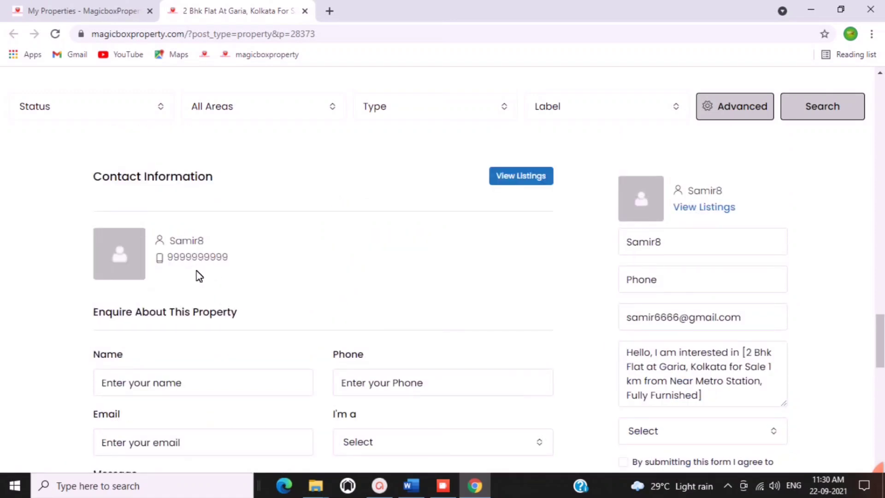
pyautogui.scroll(3, 553, 308)
pyautogui.scroll(15, 553, 308)
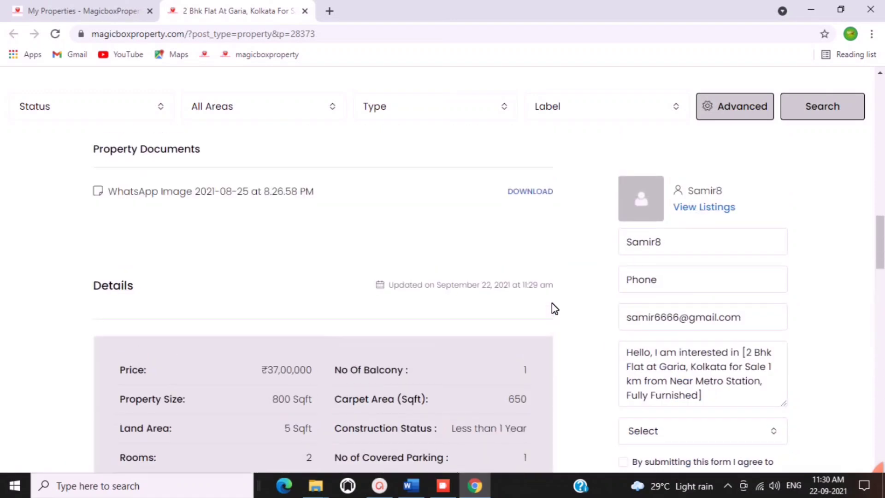
pyautogui.scroll(5, 554, 307)
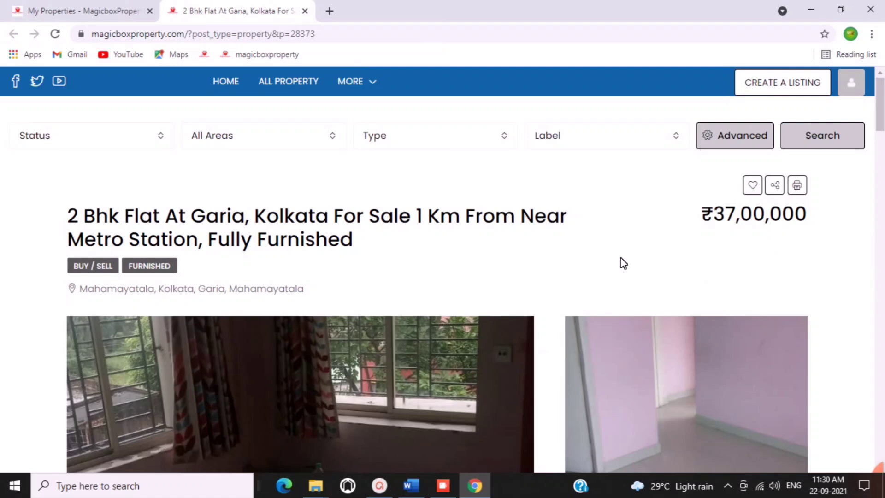
pyautogui.click(46, 7)
# Change the flat's sale price from 3700000 to 3500000 and save.
pyautogui.click(848, 295)
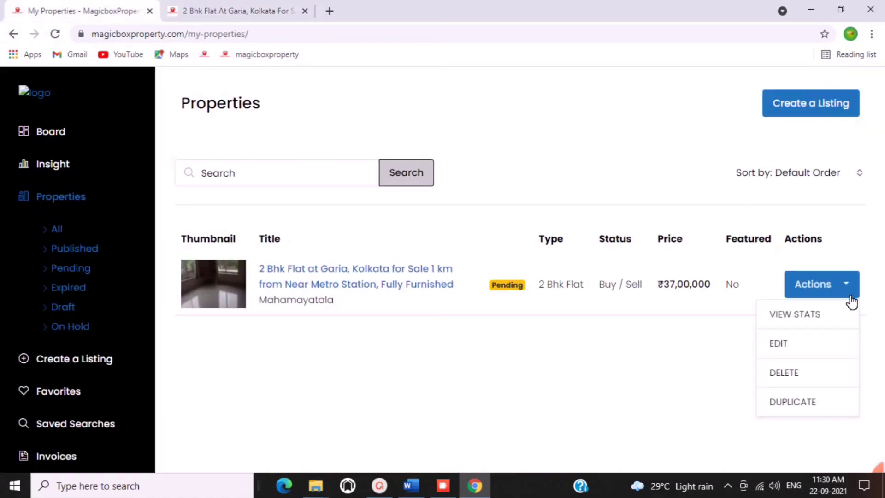
pyautogui.click(784, 352)
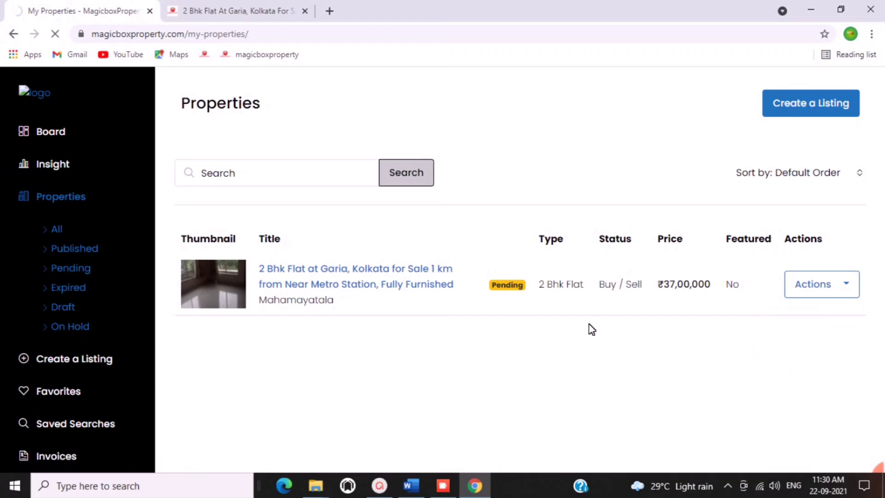
pyautogui.scroll(-3, 590, 313)
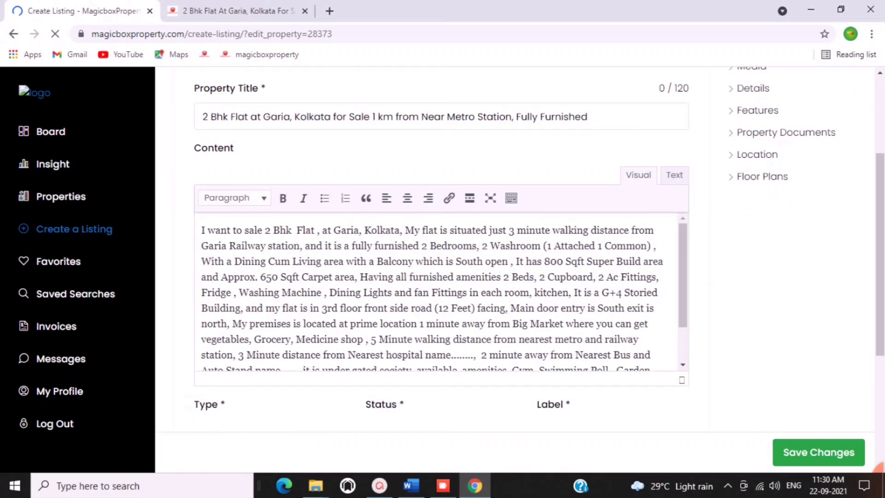
pyautogui.scroll(-6, 610, 201)
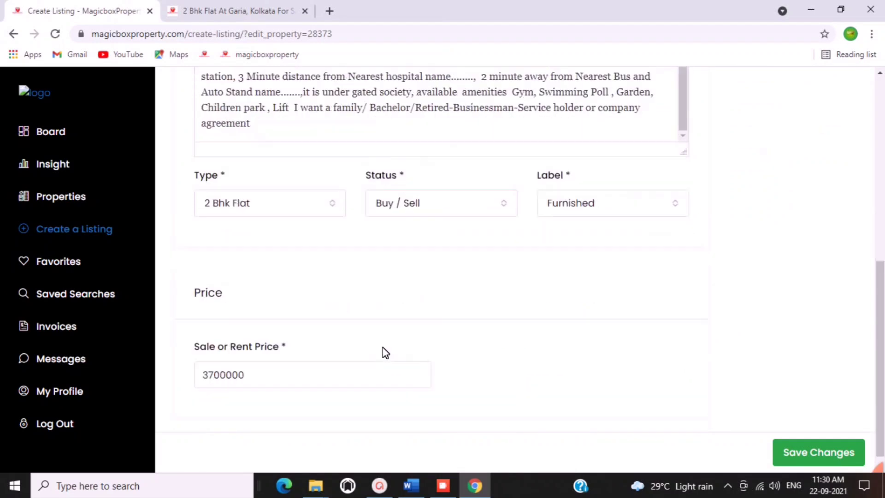
pyautogui.click(214, 365)
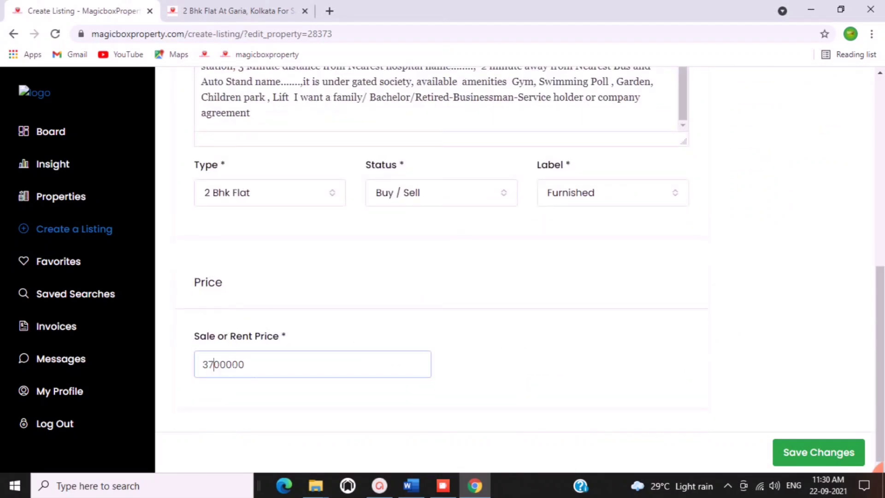
pyautogui.press('BackSpace')
pyautogui.write('5')
pyautogui.click(829, 452)
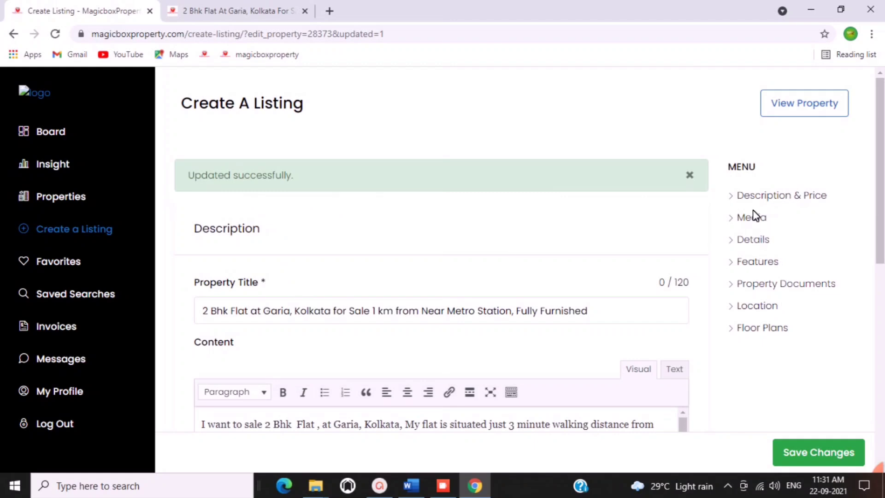
# Append 'flat' to the property title and save the change.
pyautogui.click(753, 217)
pyautogui.scroll(-3, 451, 366)
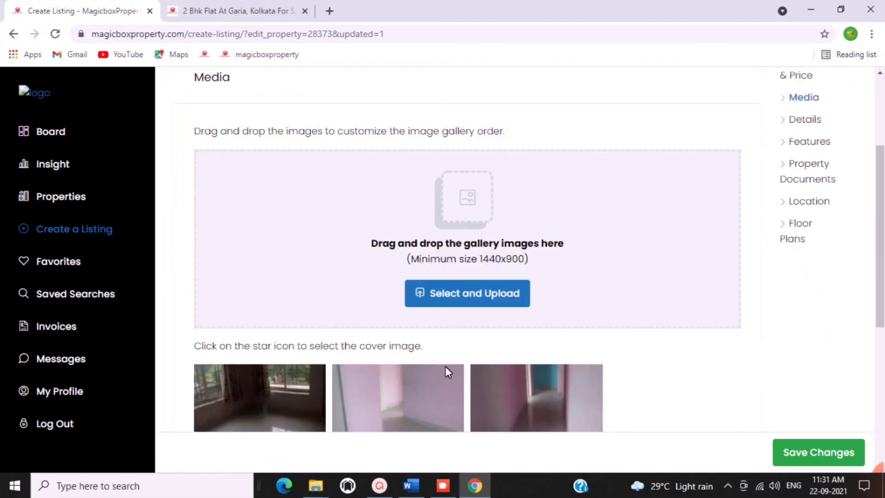
pyautogui.click(806, 124)
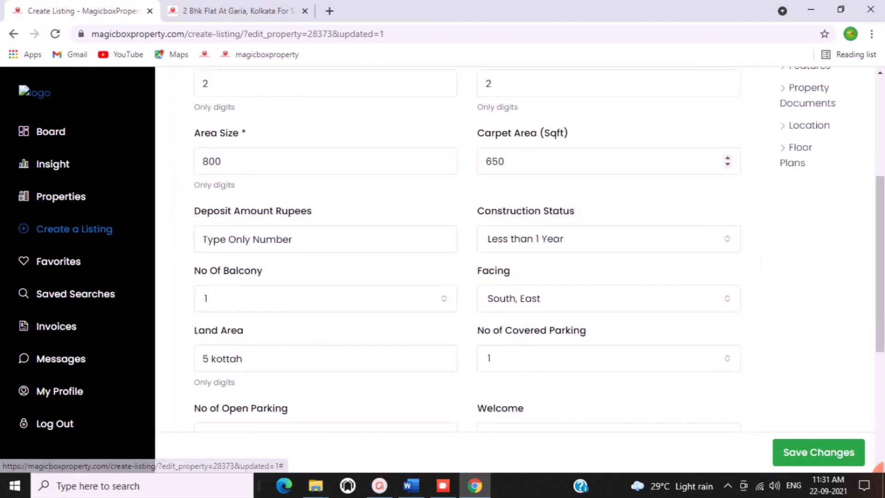
pyautogui.scroll(5, 767, 303)
pyautogui.click(815, 356)
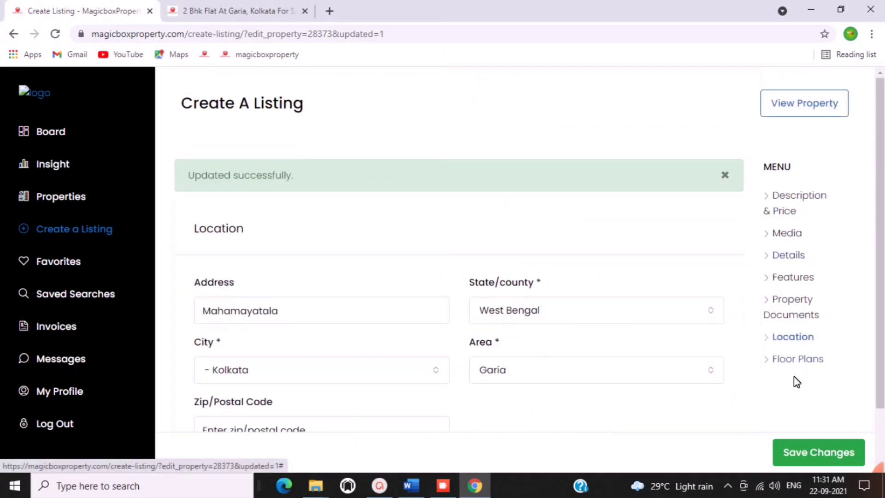
pyautogui.click(791, 361)
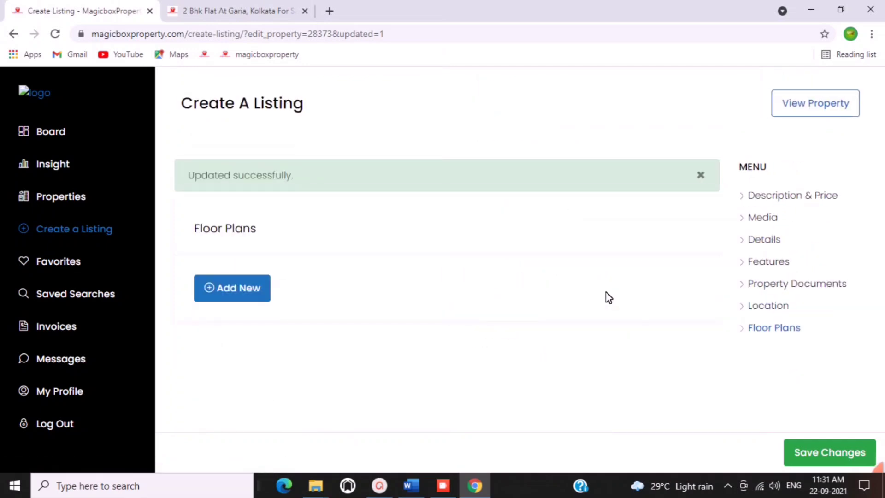
pyautogui.click(765, 222)
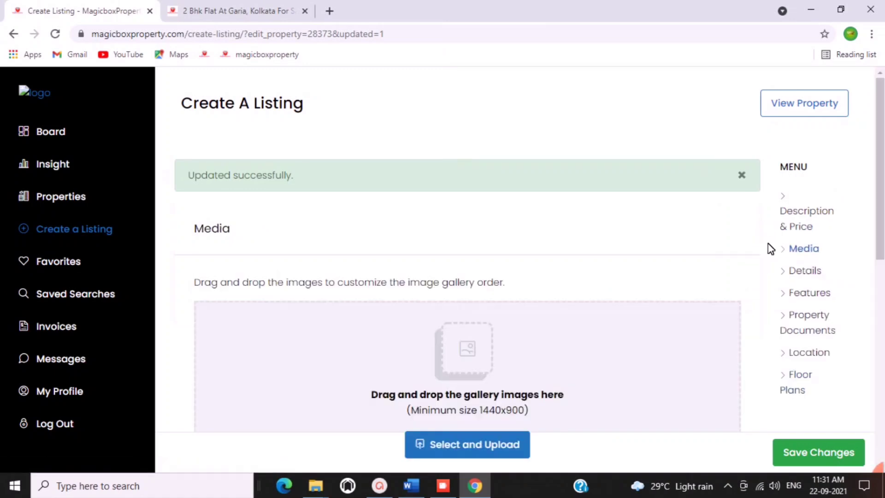
pyautogui.click(797, 225)
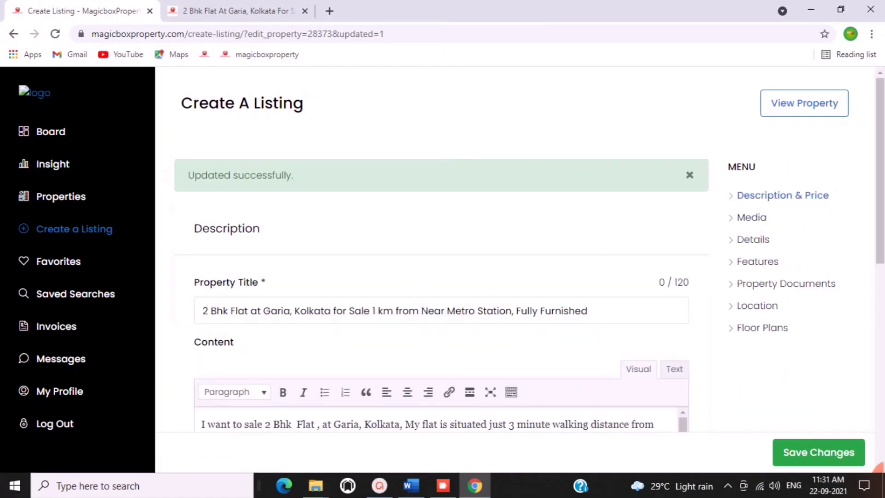
pyautogui.click(588, 310)
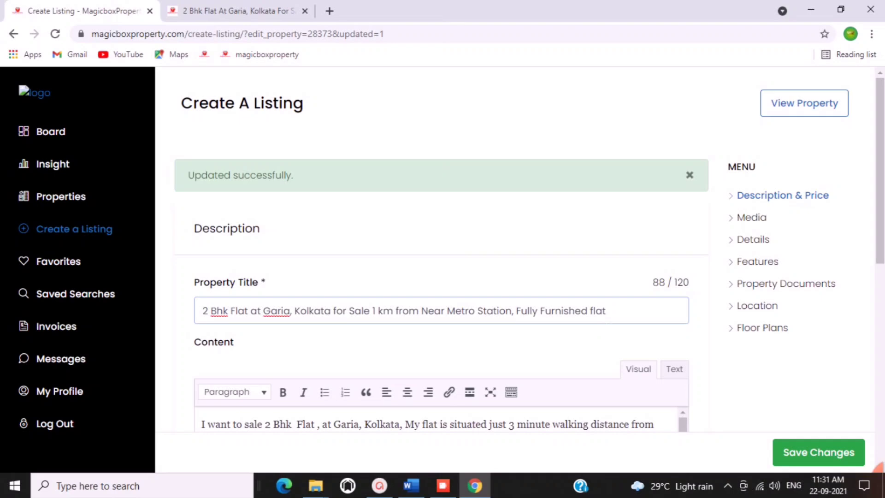
pyautogui.click(816, 453)
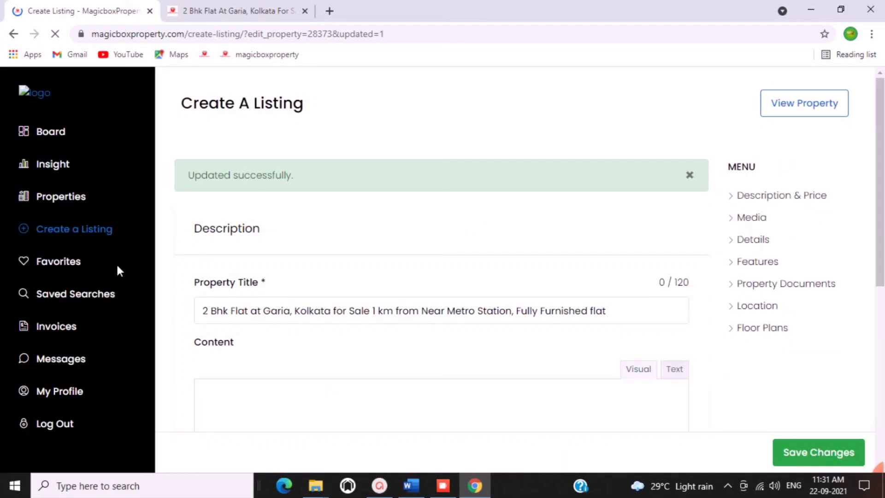
pyautogui.click(69, 206)
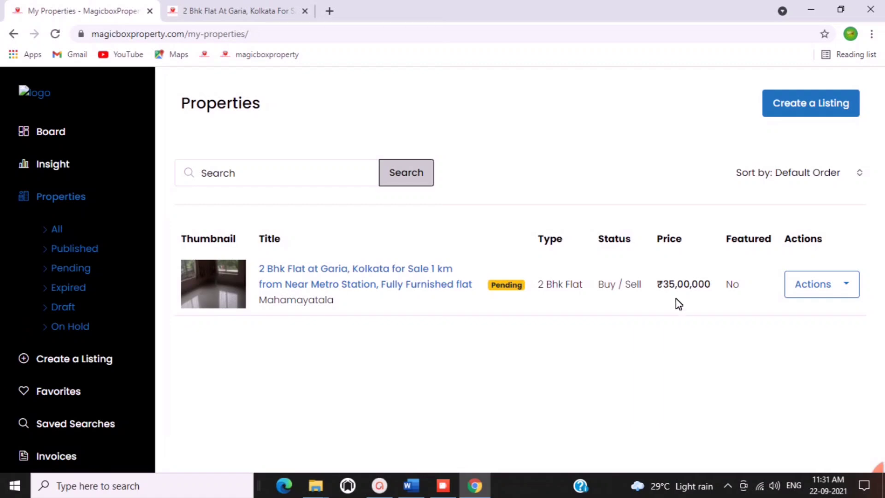
# Open the updated listing in a new tab, close the outdated one, and check its ₹35,00,000 price.
pyautogui.rightClick(392, 284)
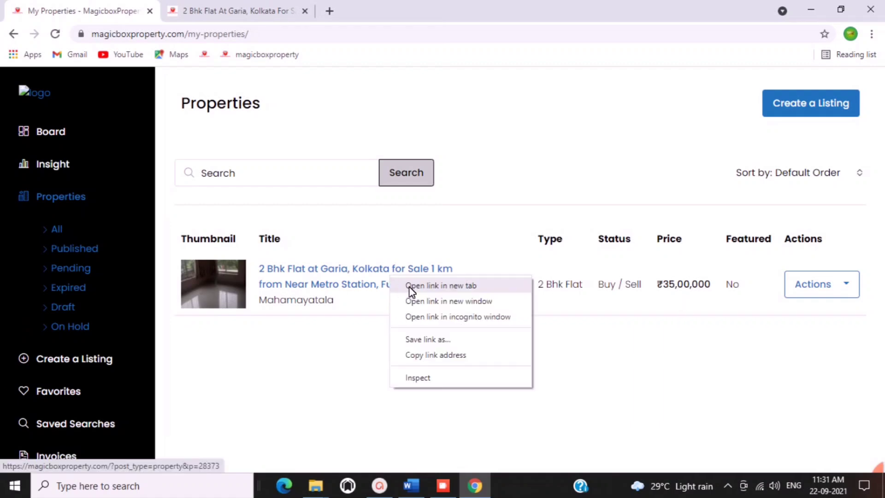
pyautogui.click(412, 286)
pyautogui.click(297, 11)
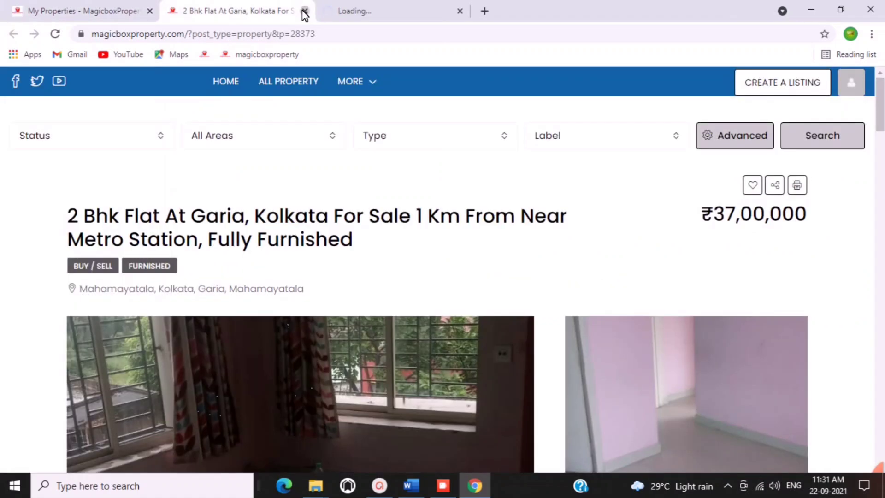
pyautogui.click(304, 12)
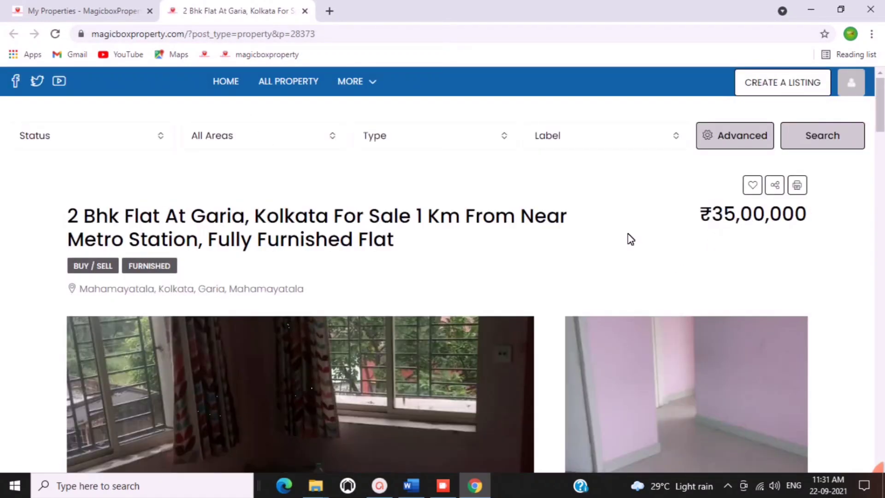
pyautogui.scroll(-13, 395, 251)
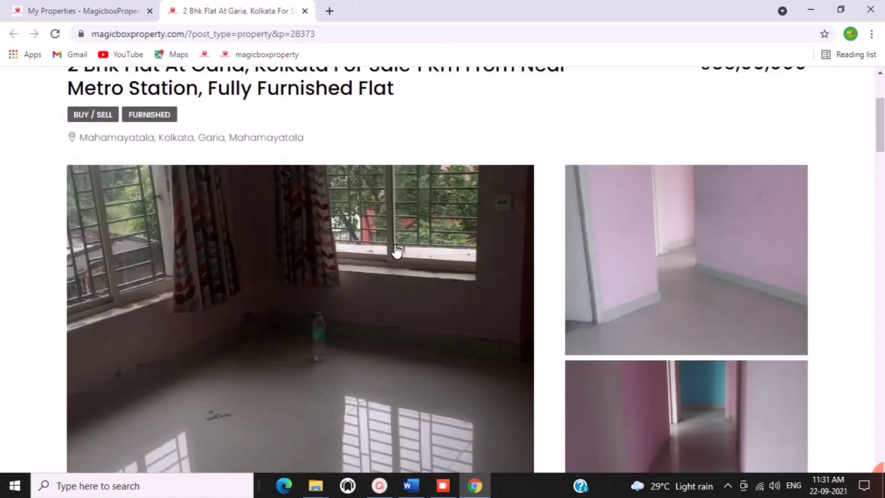
pyautogui.scroll(-3, 458, 247)
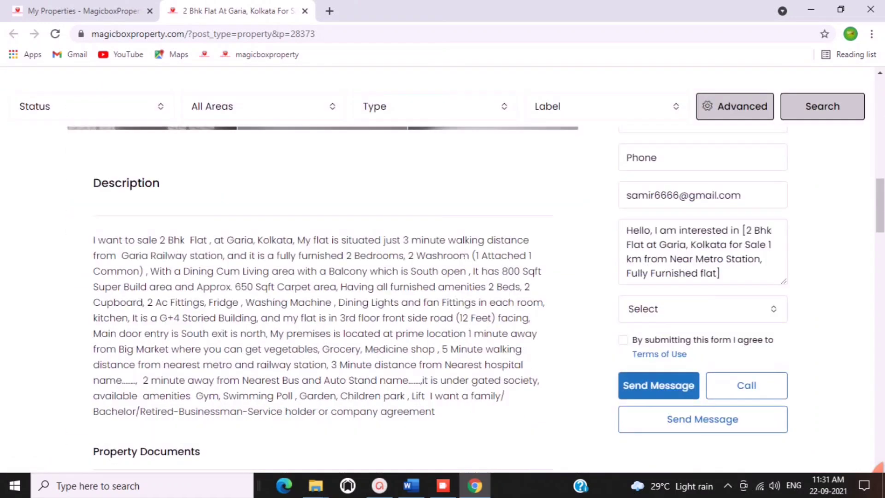
pyautogui.scroll(-5, 409, 253)
pyautogui.scroll(20, 408, 253)
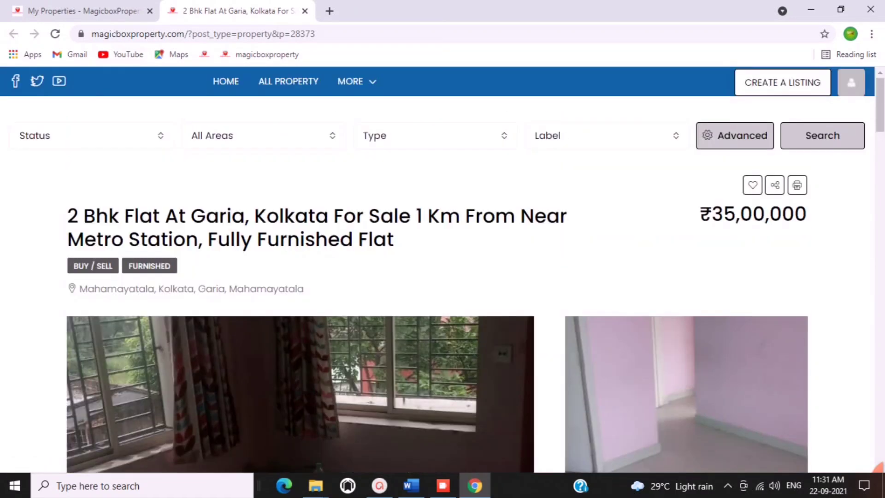
pyautogui.click(109, 13)
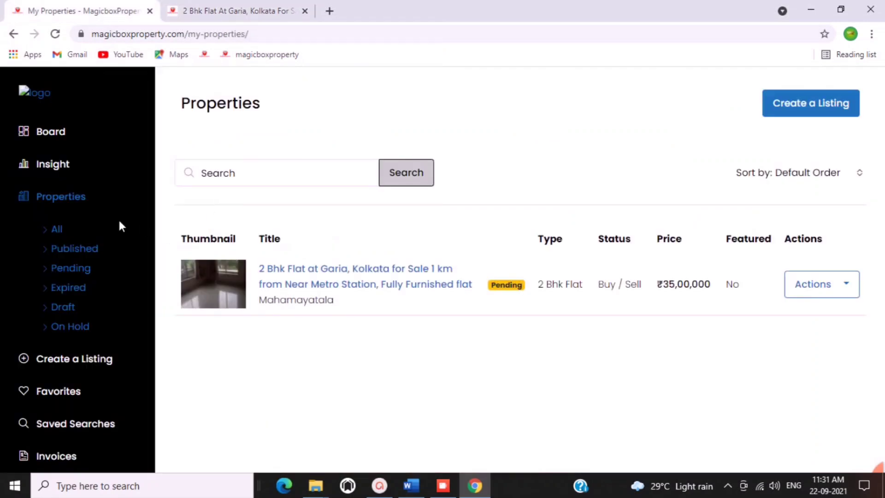
# Browse the Insight statistics, Favorites and Messages pages, then open My Profile.
pyautogui.click(62, 168)
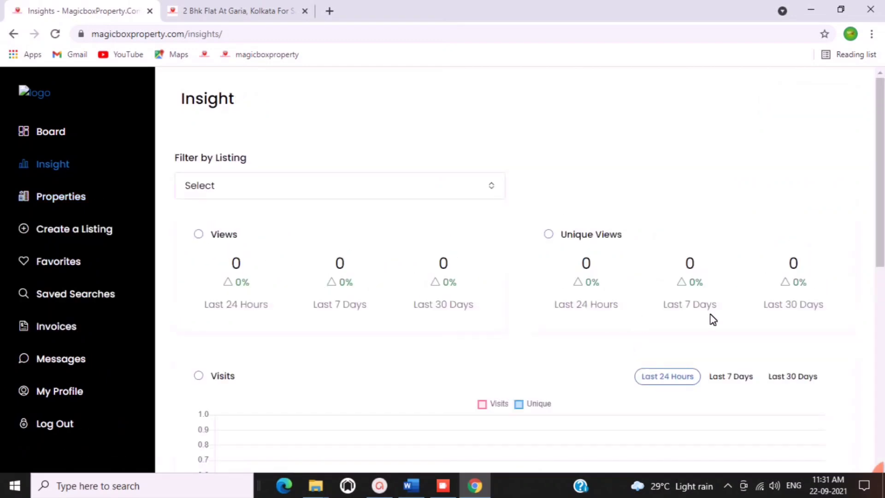
pyautogui.scroll(-7, 713, 319)
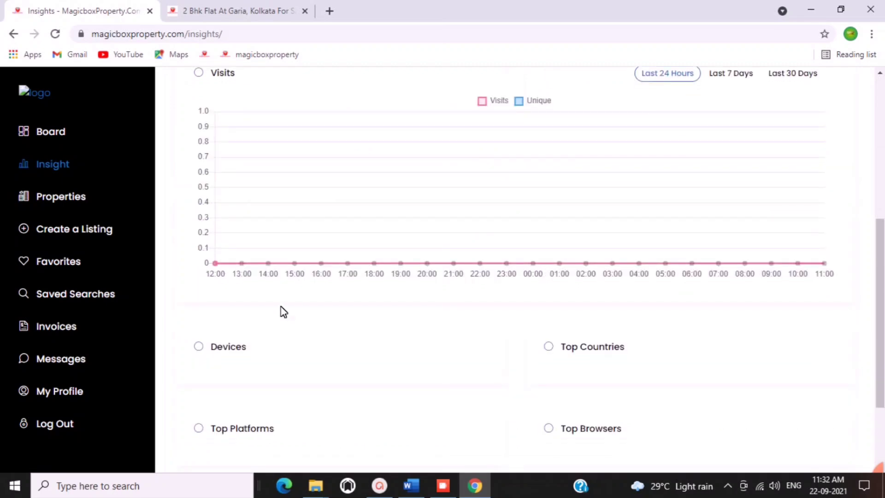
pyautogui.scroll(-2, 281, 305)
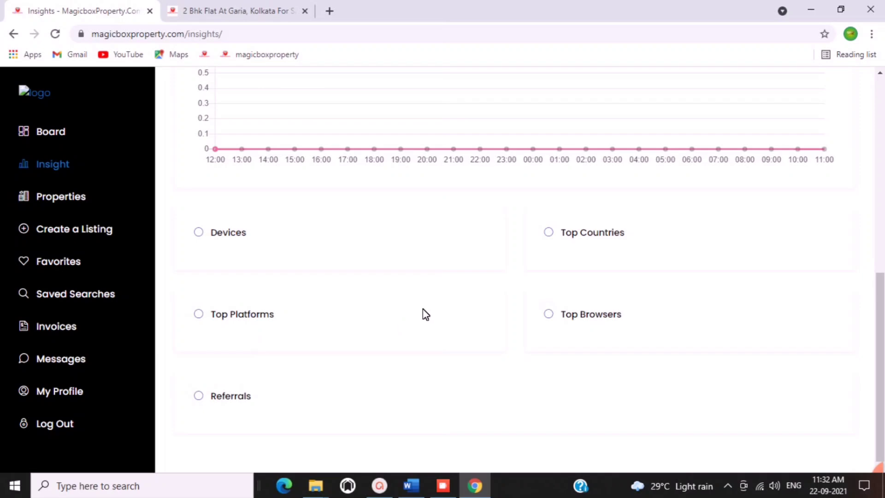
pyautogui.scroll(9, 426, 315)
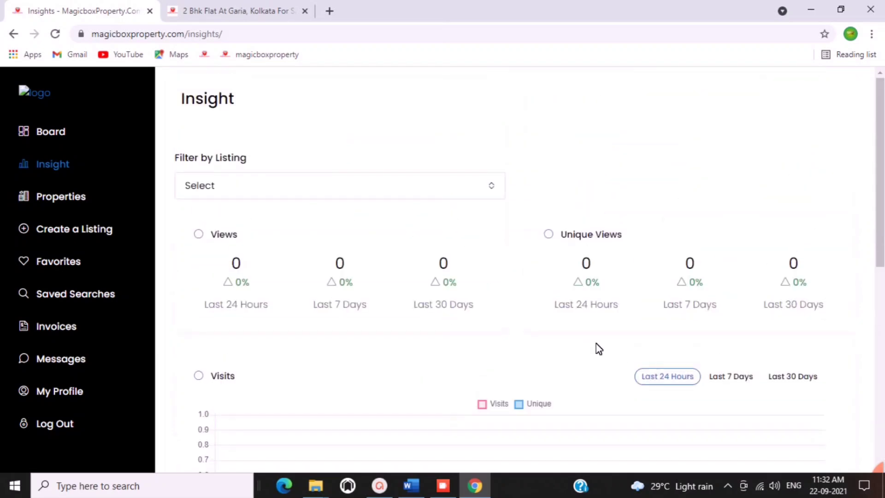
pyautogui.click(58, 267)
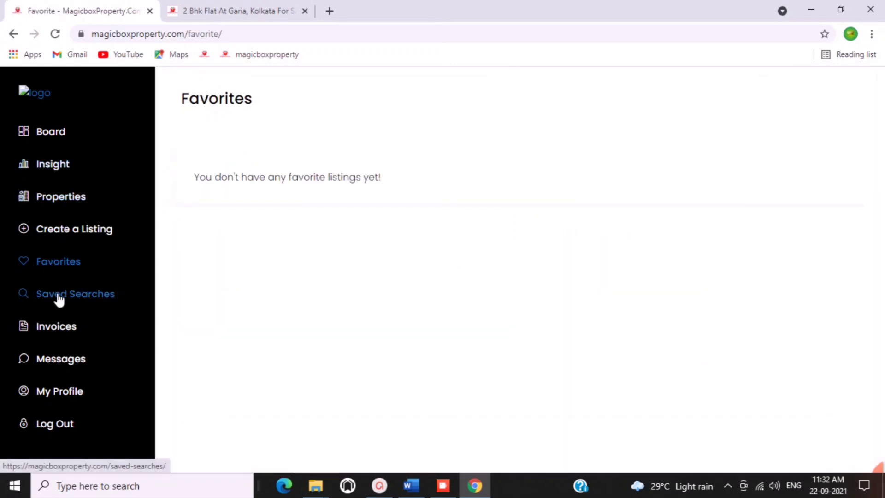
pyautogui.click(75, 371)
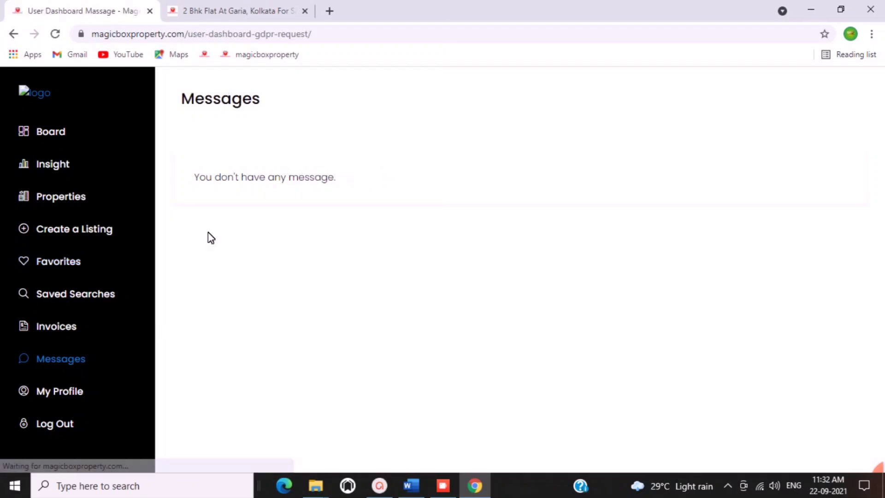
pyautogui.click(68, 391)
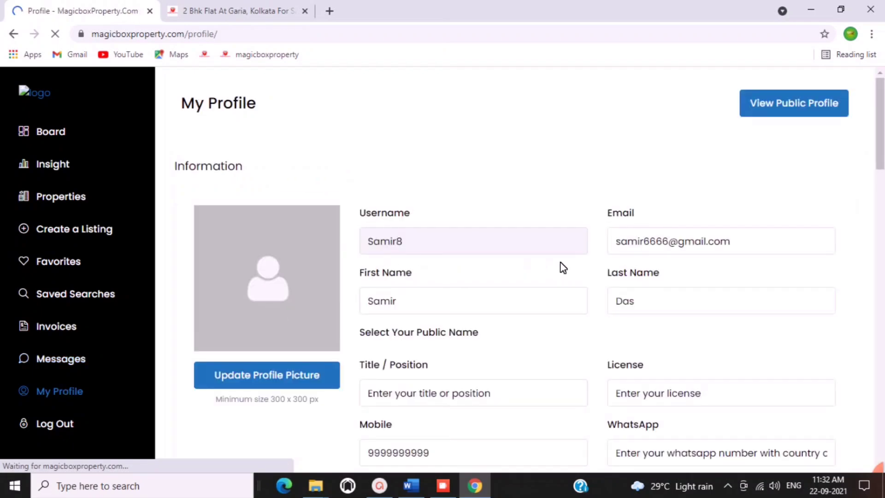
pyautogui.scroll(-3, 559, 266)
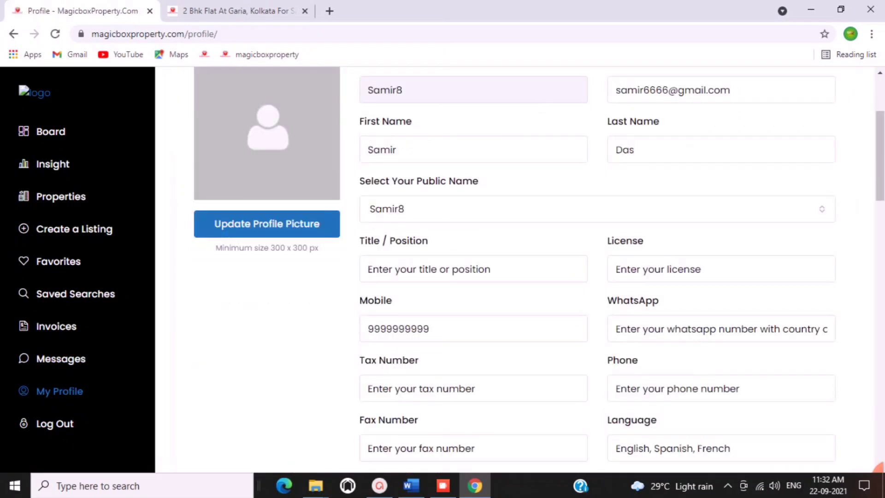
pyautogui.scroll(-3, 582, 213)
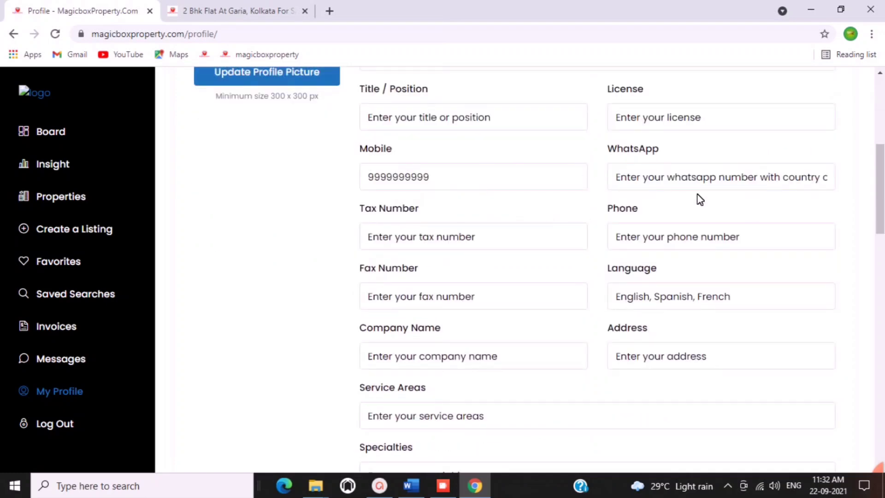
pyautogui.scroll(-9, 649, 260)
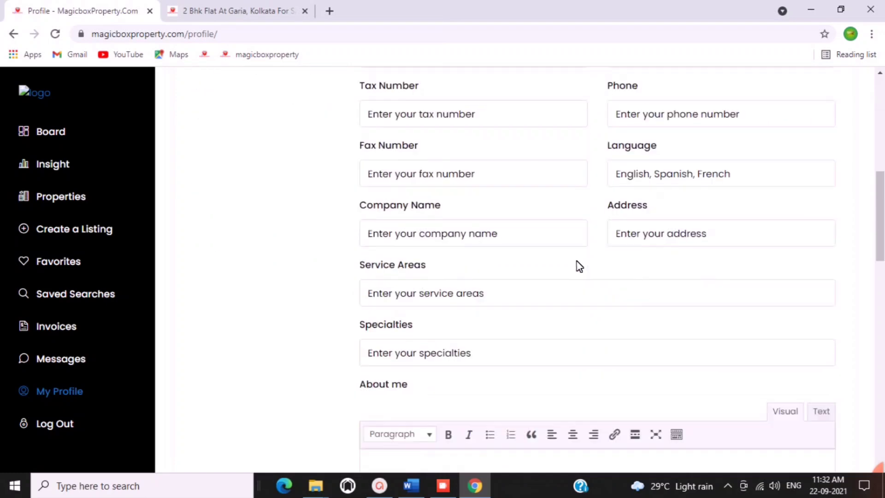
pyautogui.scroll(-3, 401, 253)
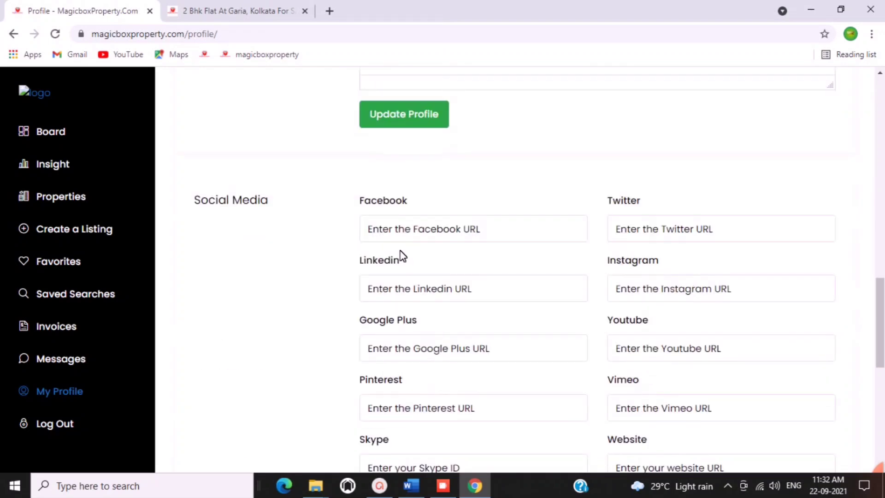
pyautogui.scroll(6, 401, 253)
pyautogui.scroll(-1, 381, 224)
pyautogui.scroll(-5, 479, 309)
pyautogui.scroll(-8, 448, 258)
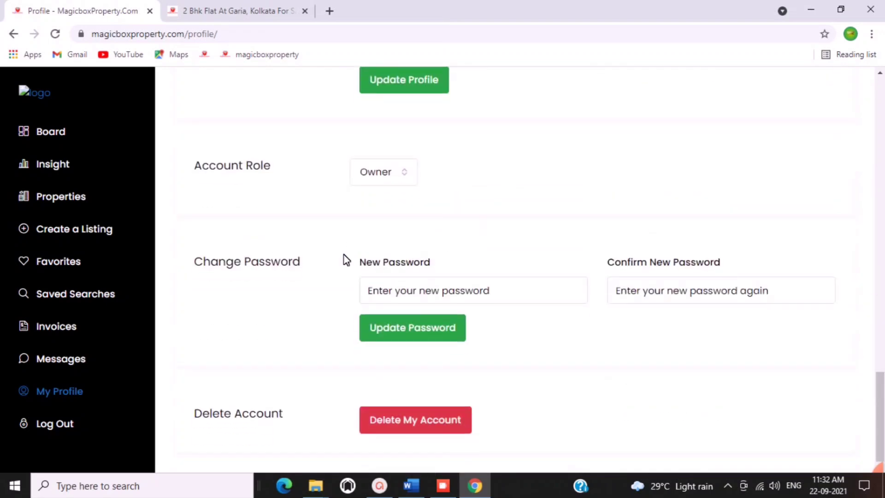
pyautogui.click(404, 178)
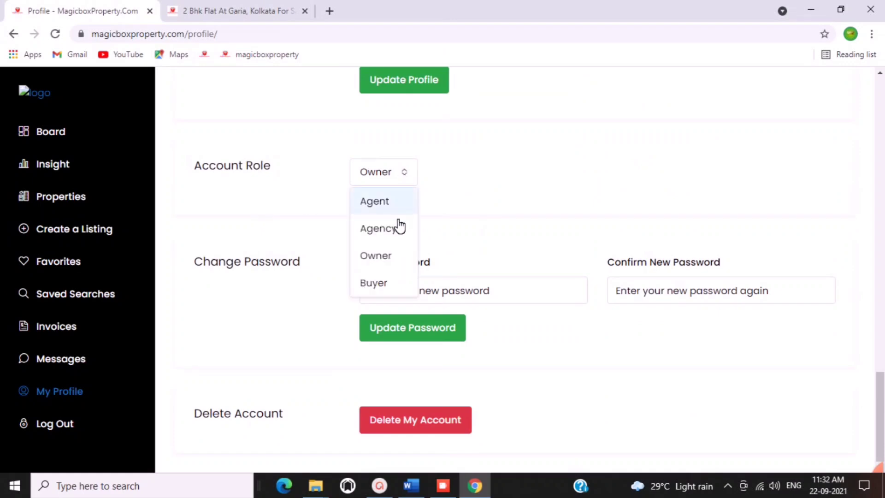
pyautogui.click(512, 191)
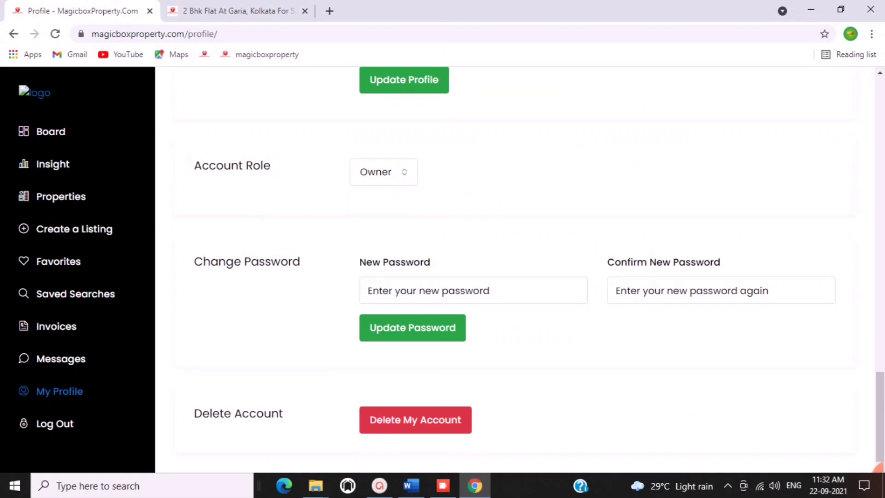
pyautogui.press('Tab')
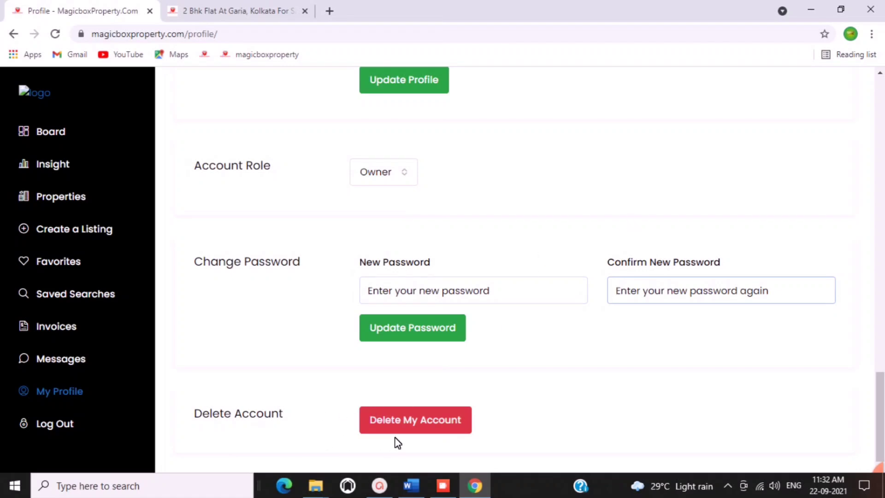
pyautogui.scroll(20, 368, 298)
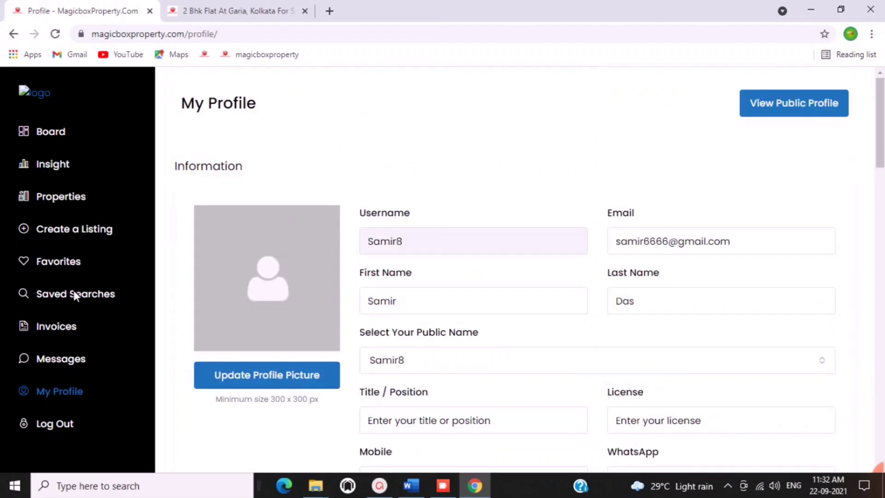
# Check the Activities board and the empty Leads list.
pyautogui.click(55, 140)
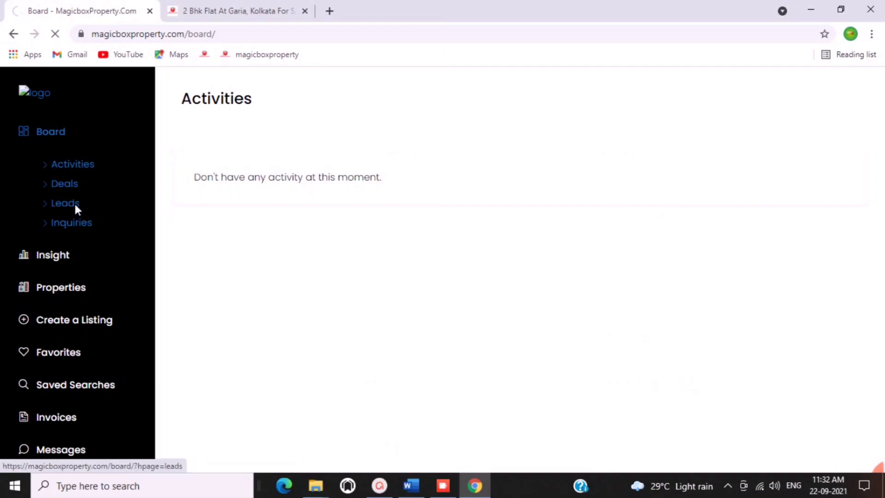
pyautogui.click(75, 205)
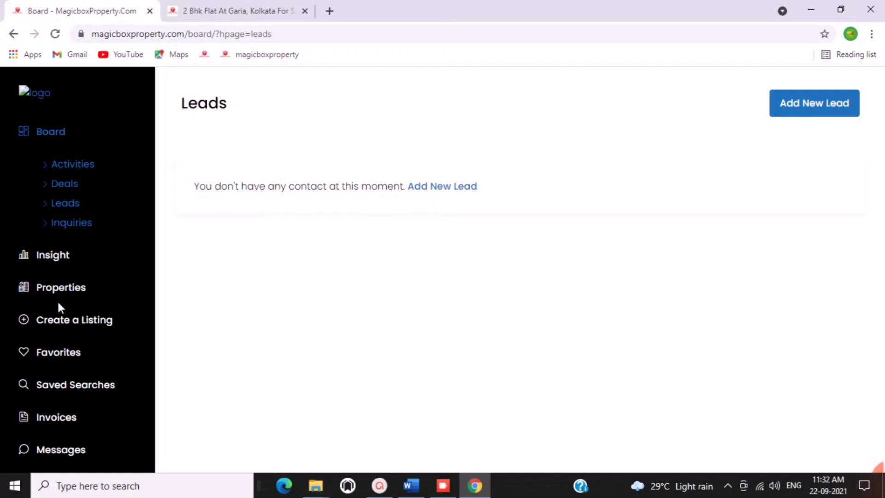
pyautogui.scroll(-2, 96, 269)
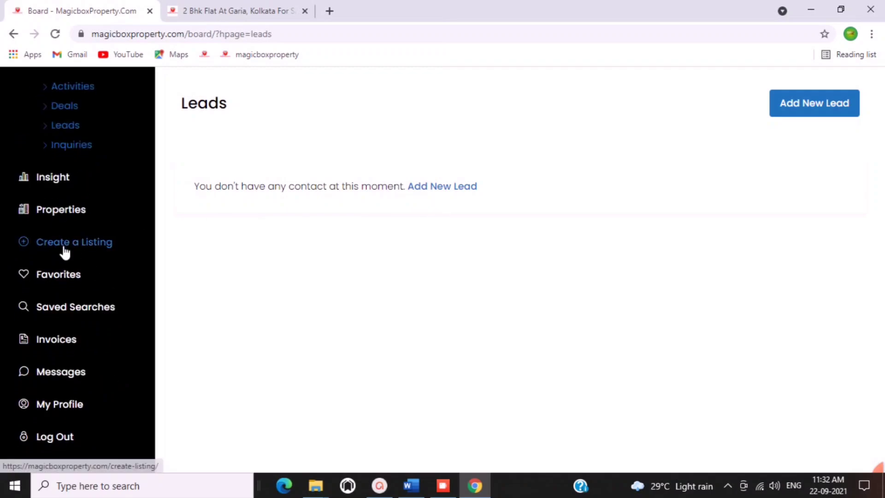
# Scroll through the blank Create A Listing form.
pyautogui.click(65, 251)
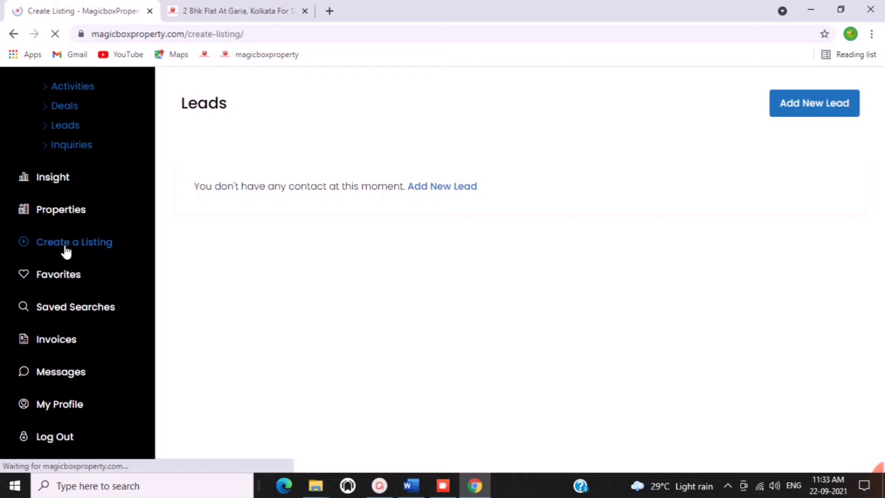
pyautogui.scroll(-3, 633, 271)
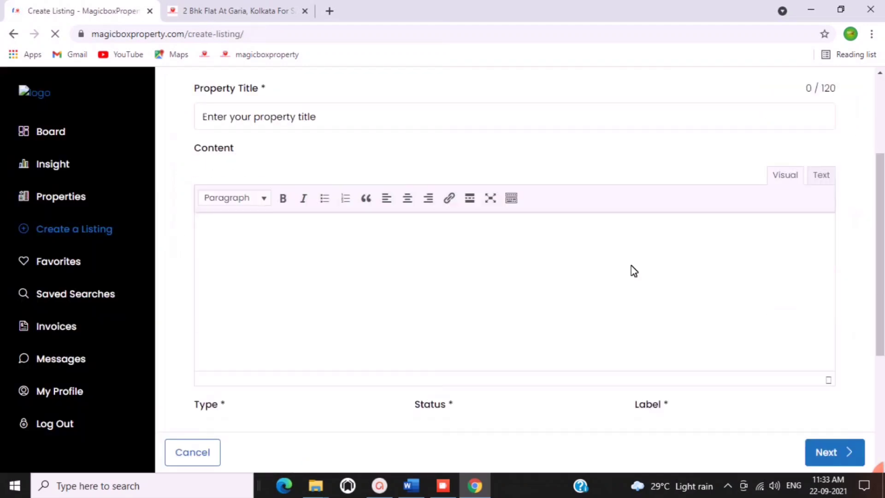
pyautogui.scroll(3, 633, 271)
pyautogui.scroll(-5, 633, 270)
pyautogui.scroll(-2, 633, 271)
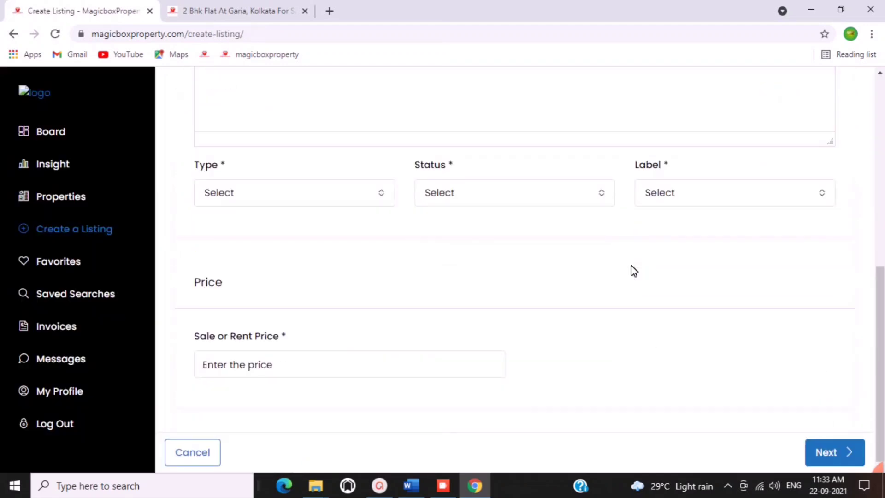
pyautogui.scroll(10, 633, 270)
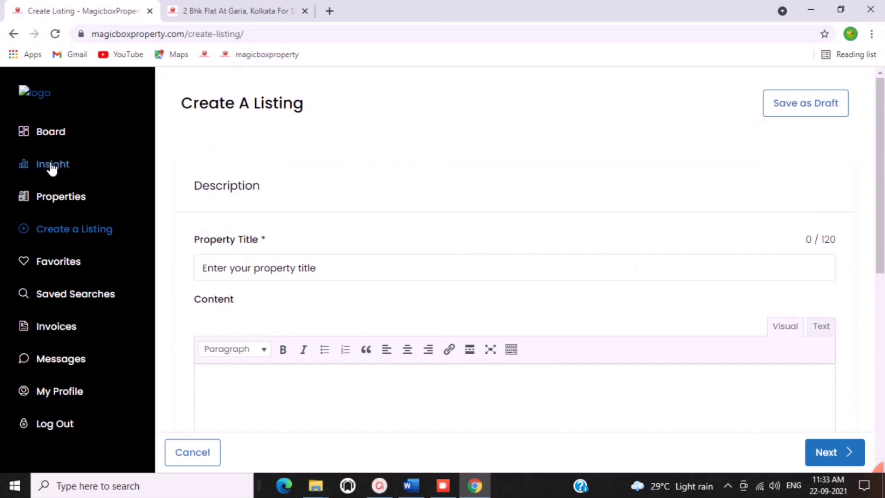
# Return to the site's home page and skim its property listing cards.
pyautogui.click(34, 95)
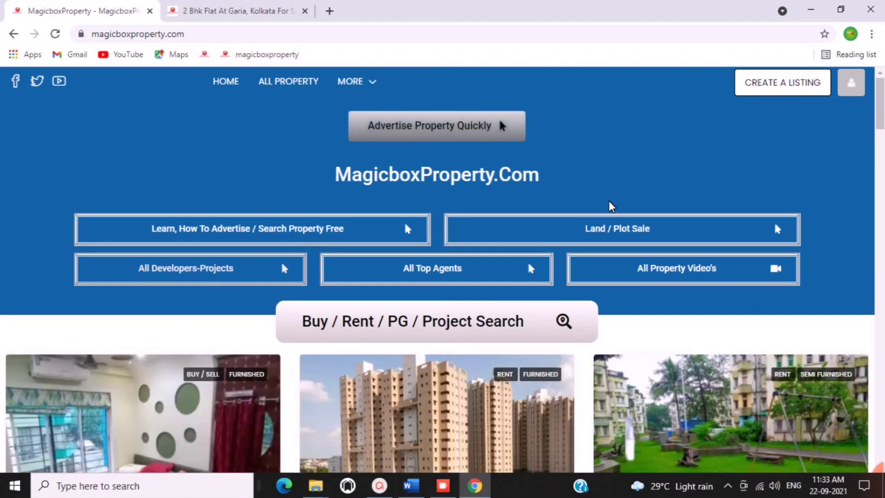
pyautogui.scroll(-3, 609, 204)
pyautogui.scroll(-6, 664, 262)
pyautogui.scroll(10, 669, 267)
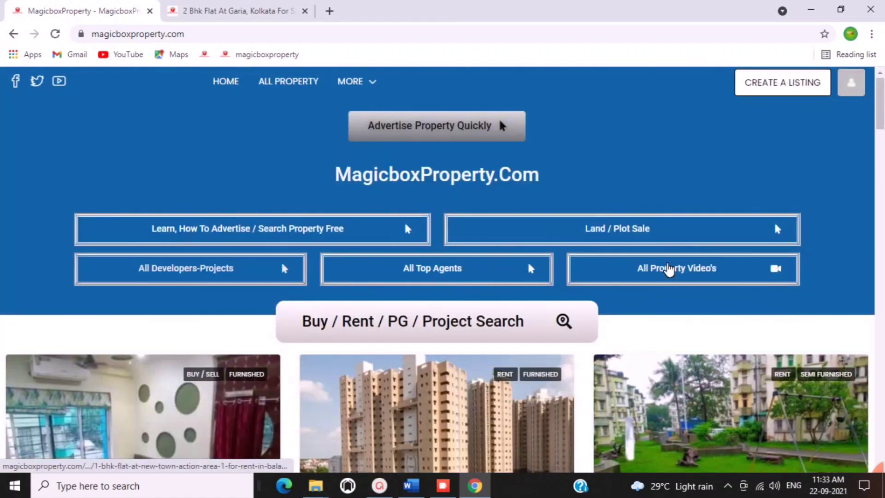
pyautogui.moveTo(870, 468)
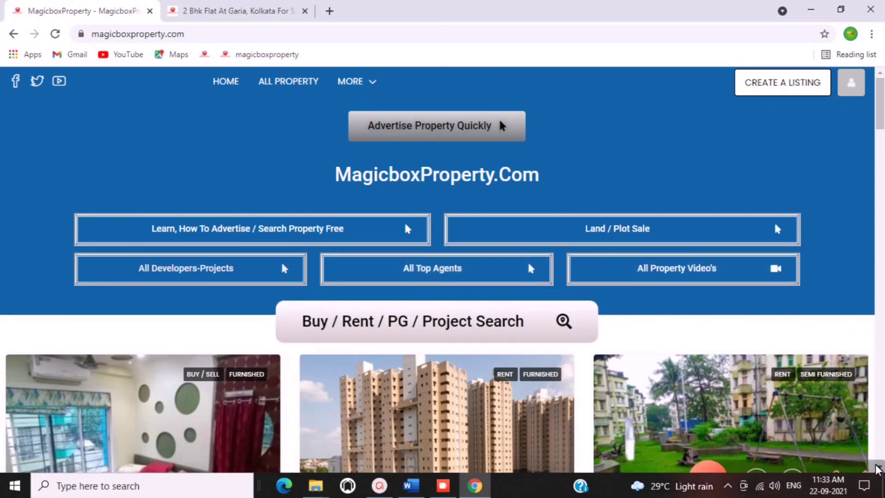